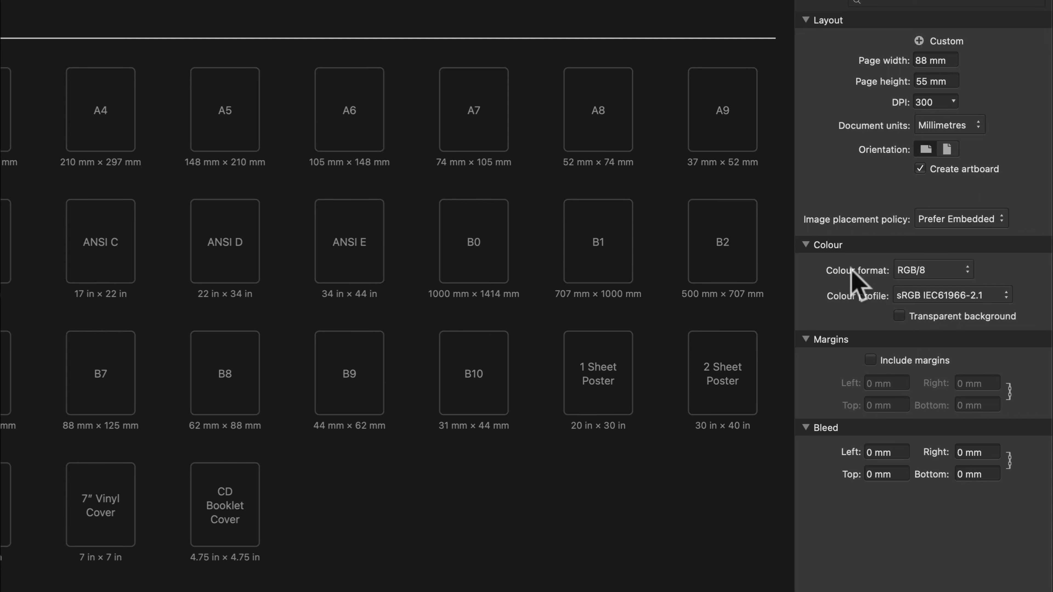
Step: Set the new document's colour format to CMYK/8 and turn on margins
{"action": "left_click", "coordinate": [914, 270]}
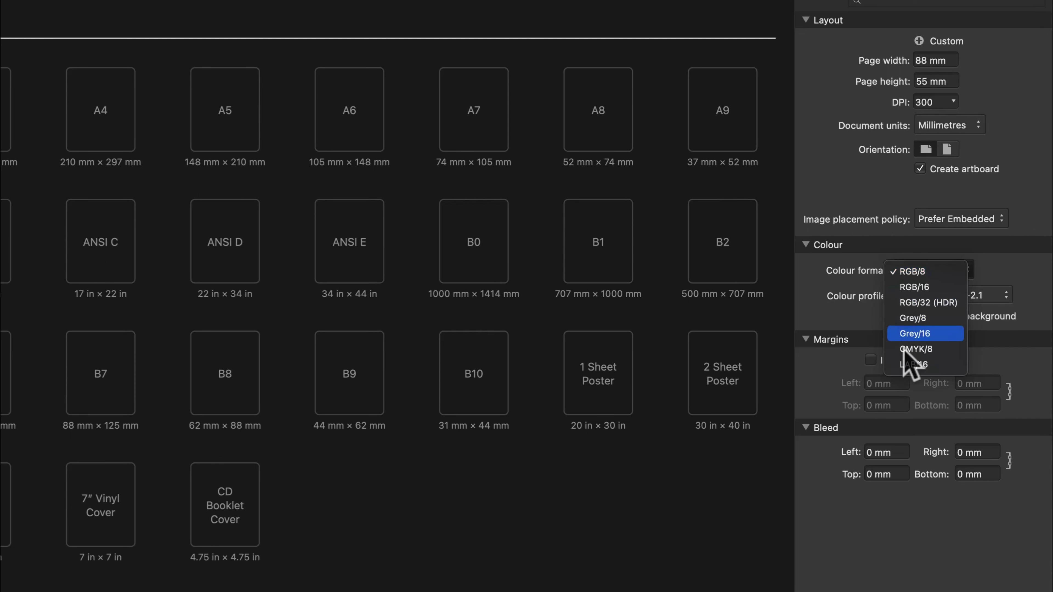
{"action": "left_click", "coordinate": [914, 349]}
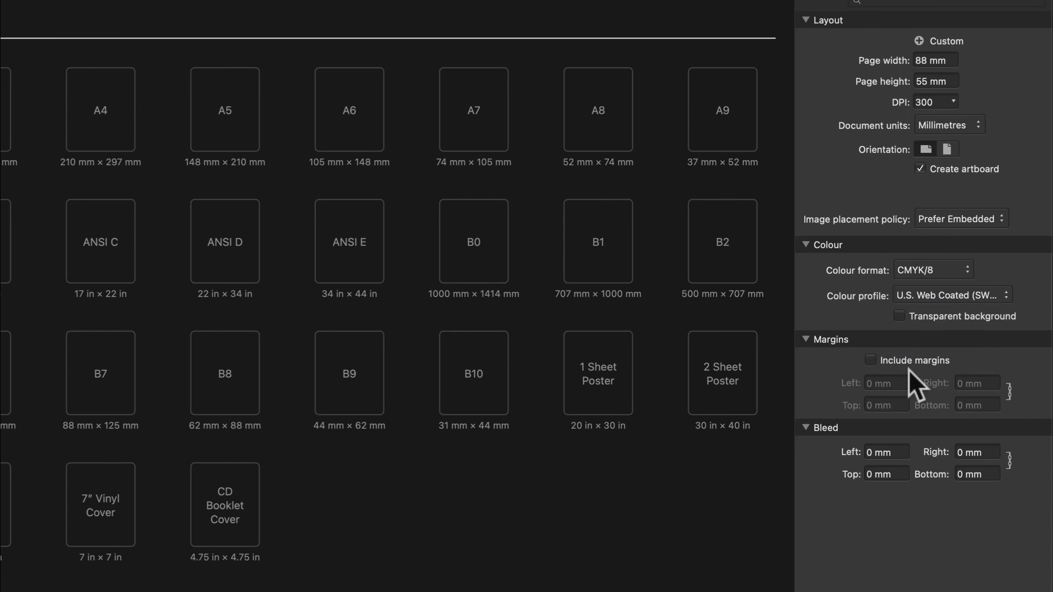
{"action": "left_click", "coordinate": [871, 360]}
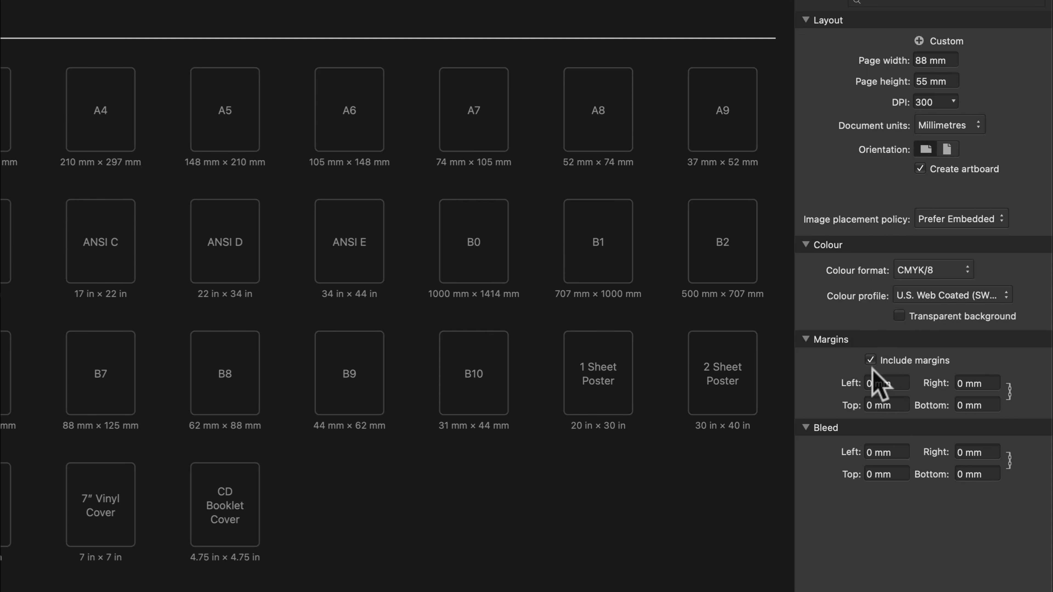
Step: Apply 2 mm margins and 3 mm bleed on every side, then select Artboard1
{"action": "left_click", "coordinate": [895, 384]}
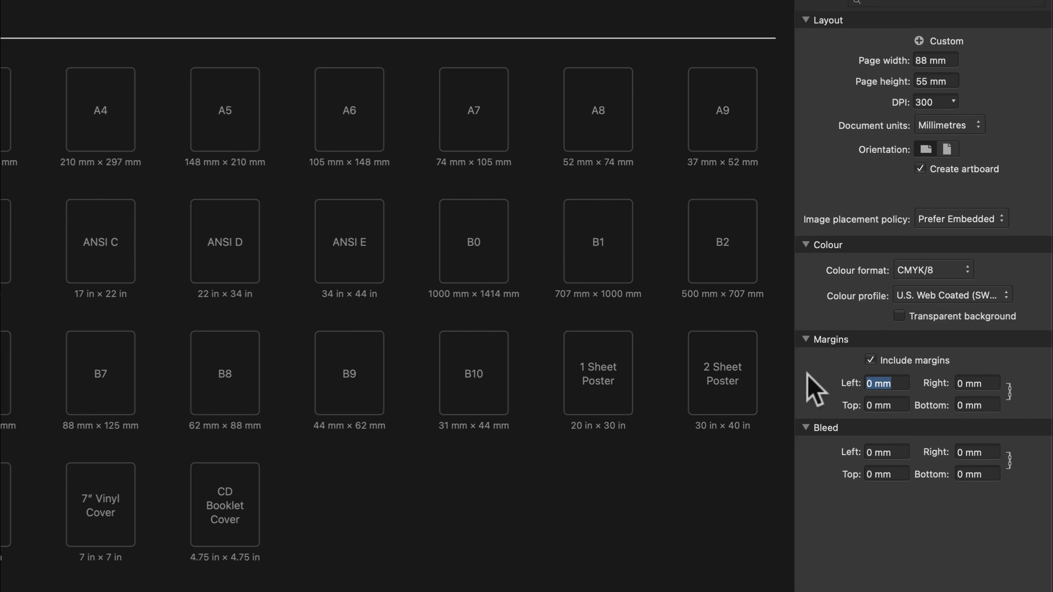
{"action": "type", "text": "2"}
{"action": "left_click", "coordinate": [894, 401]}
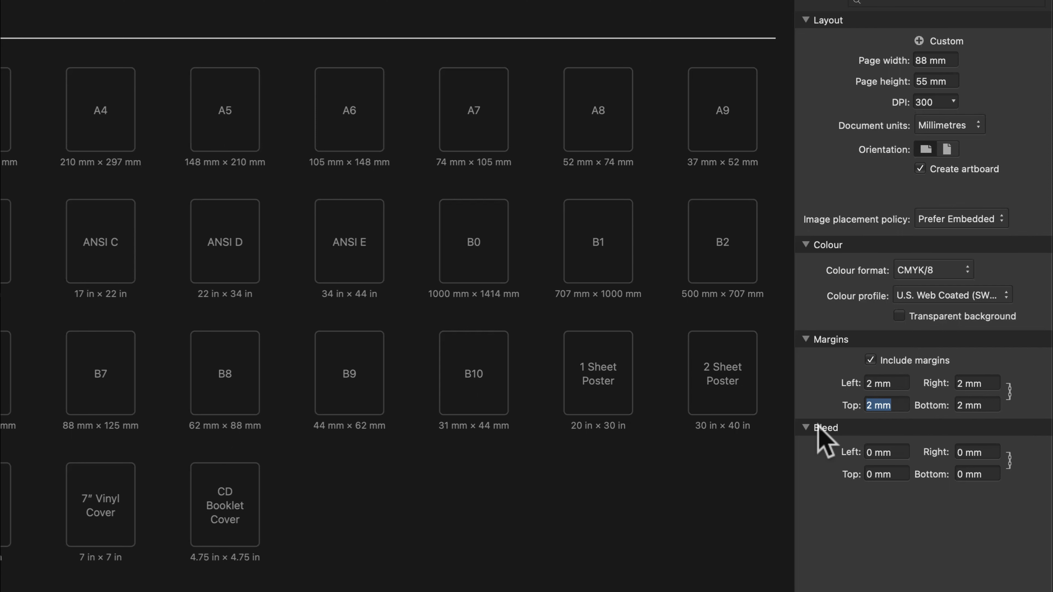
{"action": "left_click", "coordinate": [897, 453]}
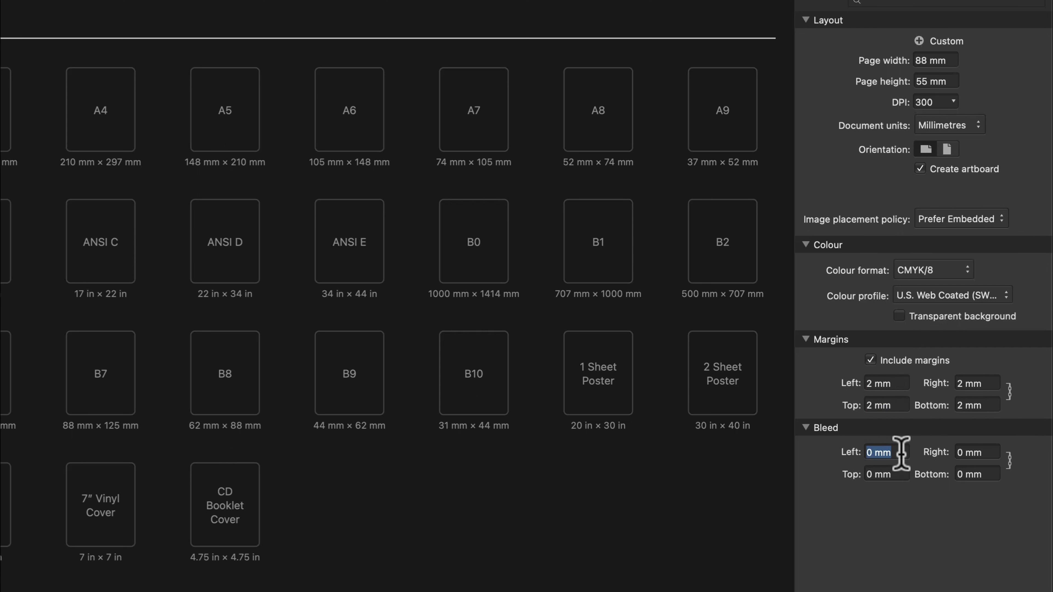
{"action": "type", "text": "3"}
{"action": "left_click", "coordinate": [890, 474]}
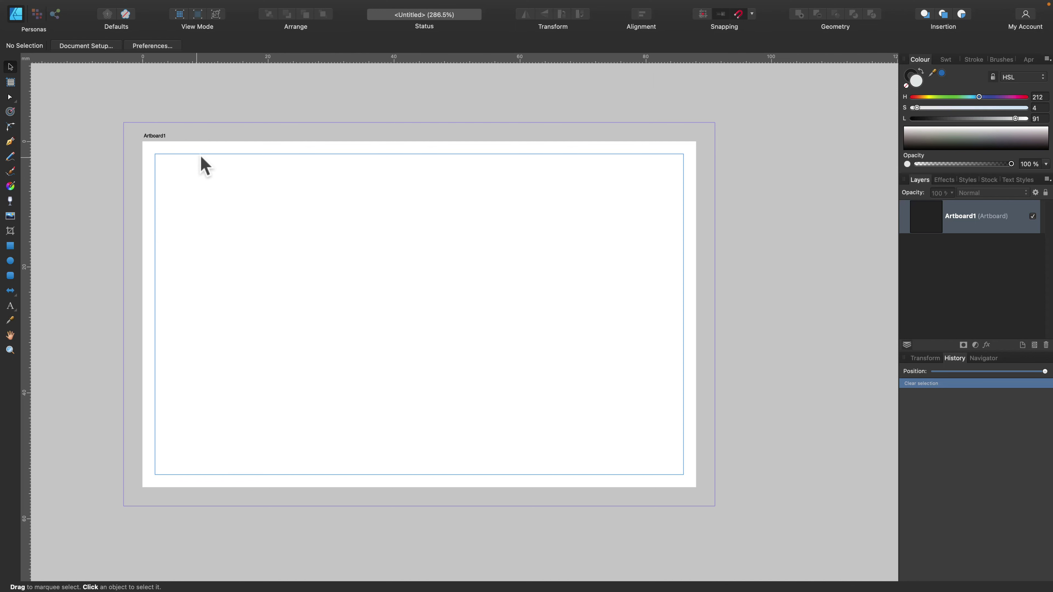
{"action": "left_click", "coordinate": [149, 138]}
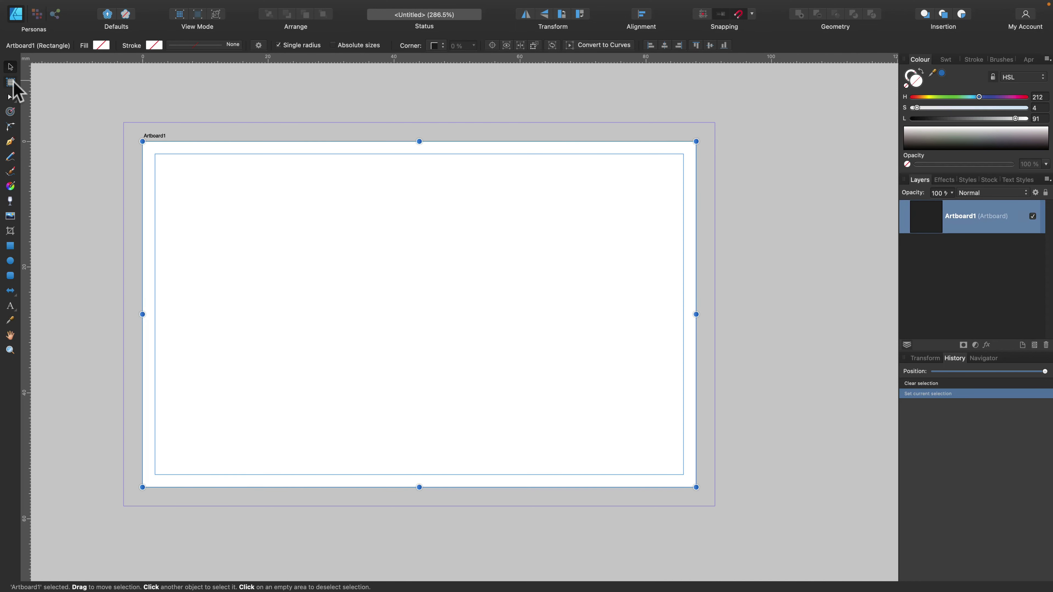
Step: Insert a second artboard beside the first and zoom out to view both
{"action": "left_click", "coordinate": [13, 82]}
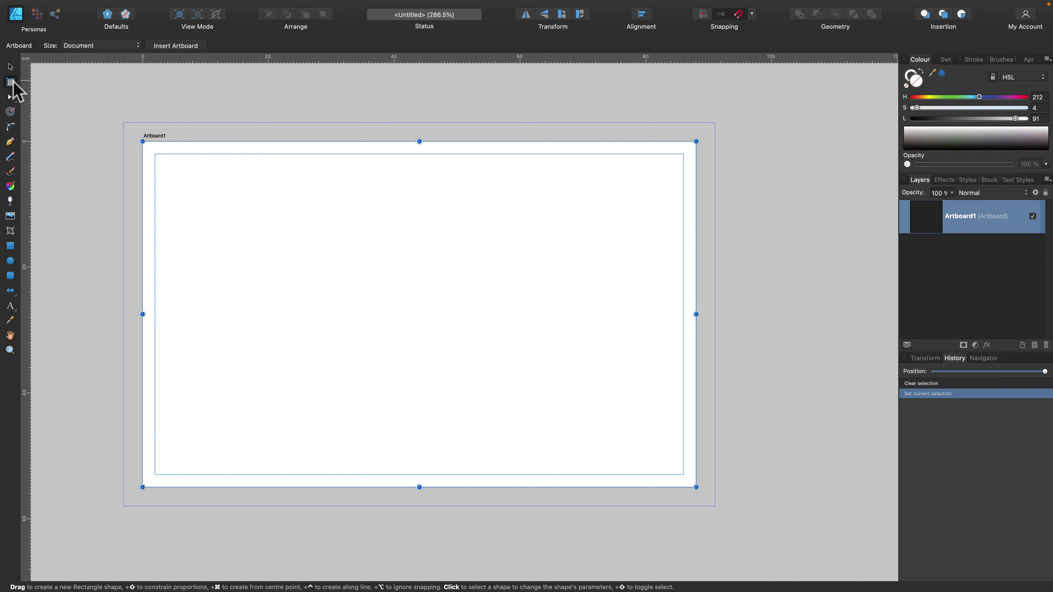
{"action": "left_click", "coordinate": [158, 45]}
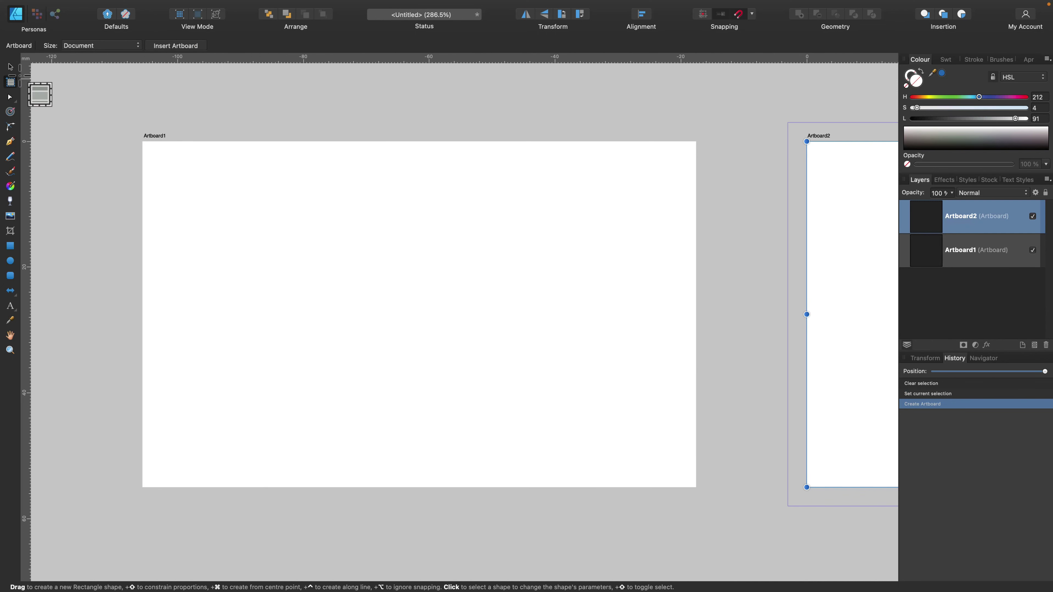
{"action": "left_click", "coordinate": [11, 68]}
{"action": "key", "text": "super+minus"}
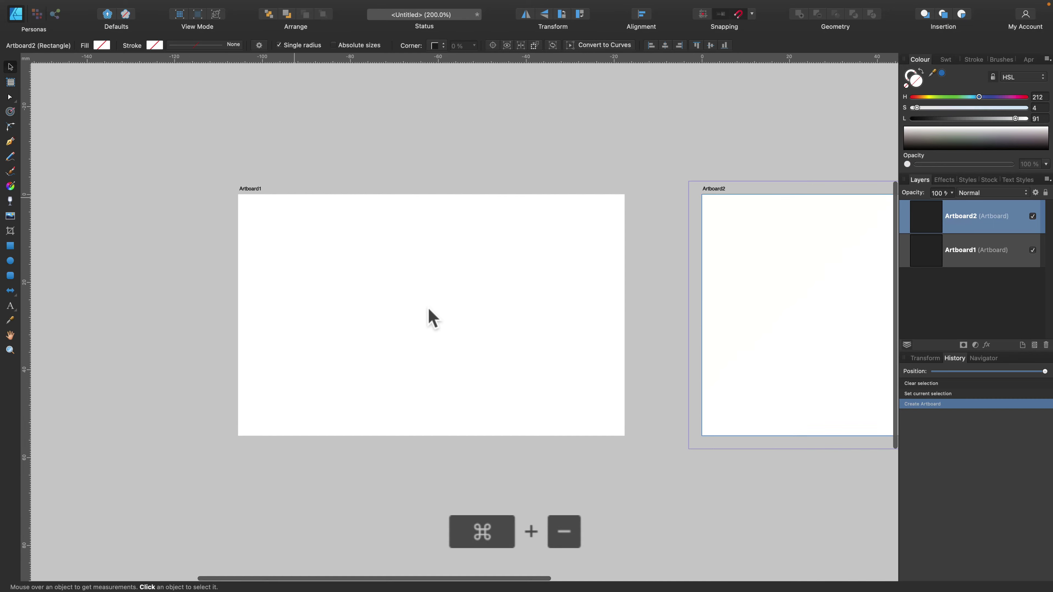
{"action": "scroll", "coordinate": [432, 319], "scroll_direction": "right", "scroll_amount": 5}
{"action": "left_click", "coordinate": [91, 187]}
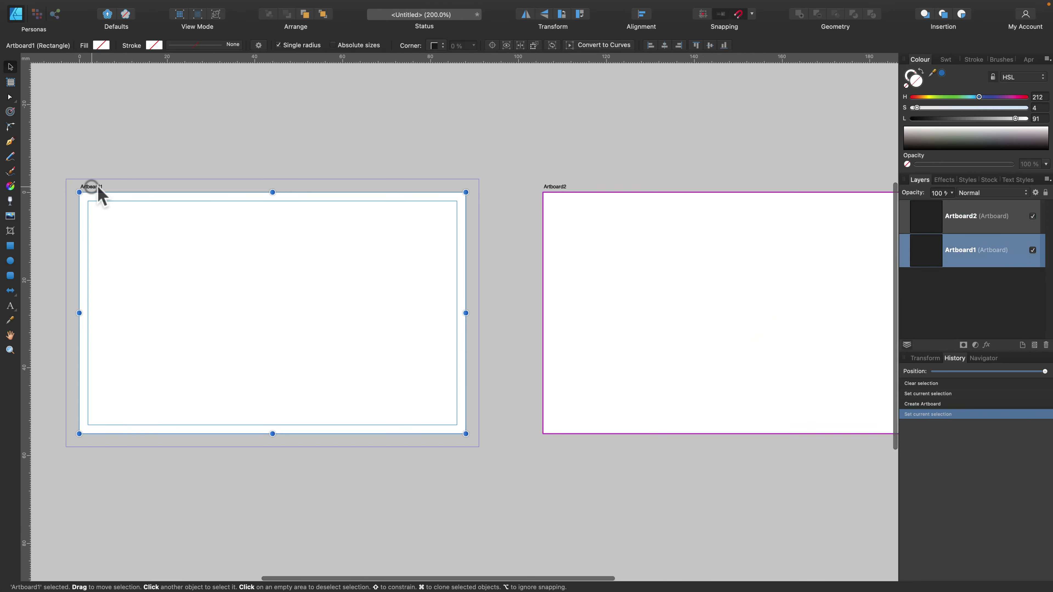
{"action": "left_click", "coordinate": [558, 190]}
Step: Rename the artboards 'Front' and 'Back' and move Back below Front in the layers
{"action": "double_click", "coordinate": [958, 252]}
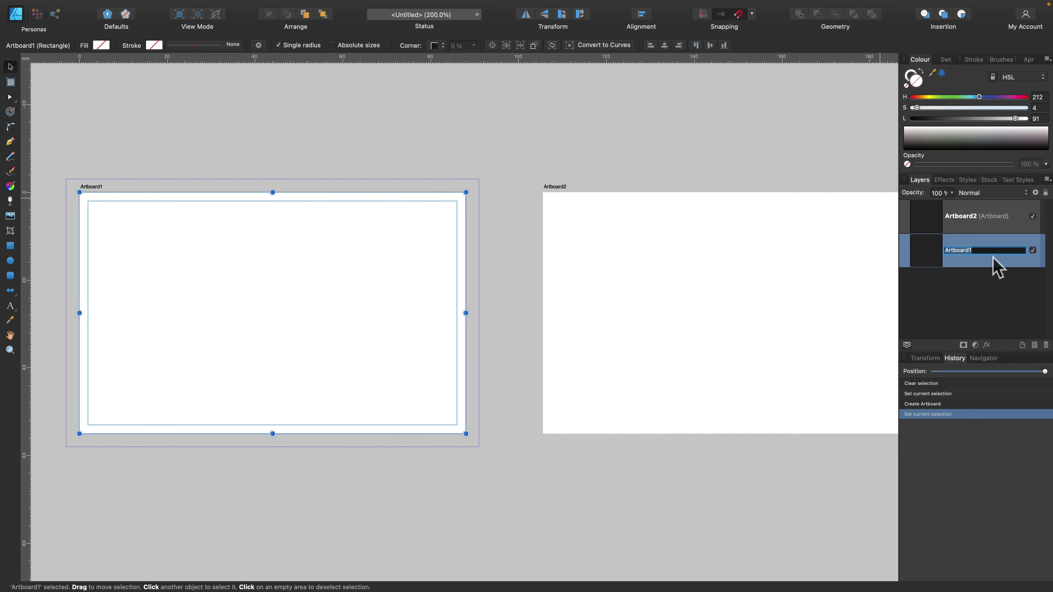
{"action": "type", "text": "Front"}
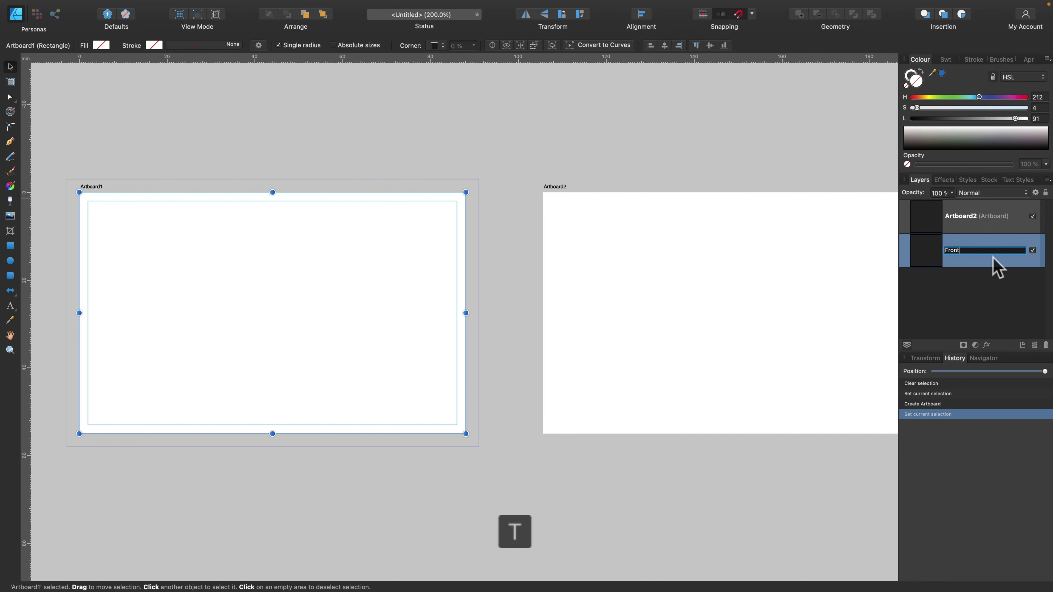
{"action": "key", "text": "Return"}
{"action": "double_click", "coordinate": [960, 216]}
{"action": "type", "text": "Back"}
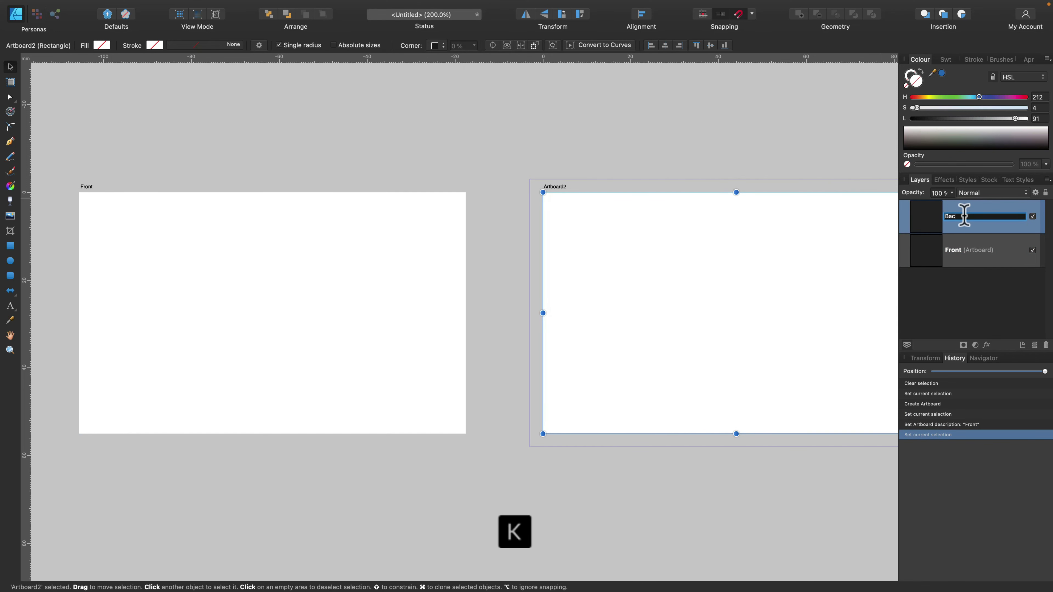
{"action": "key", "text": "Return"}
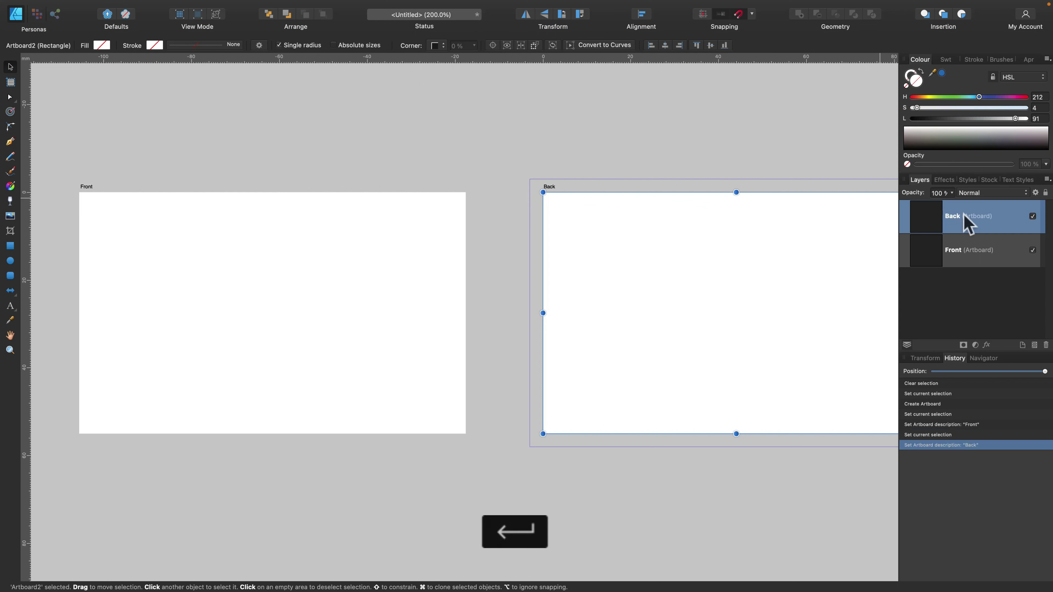
{"action": "left_click_drag", "start_coordinate": [1008, 222], "coordinate": [1006, 287]}
{"action": "left_click", "coordinate": [1004, 218]}
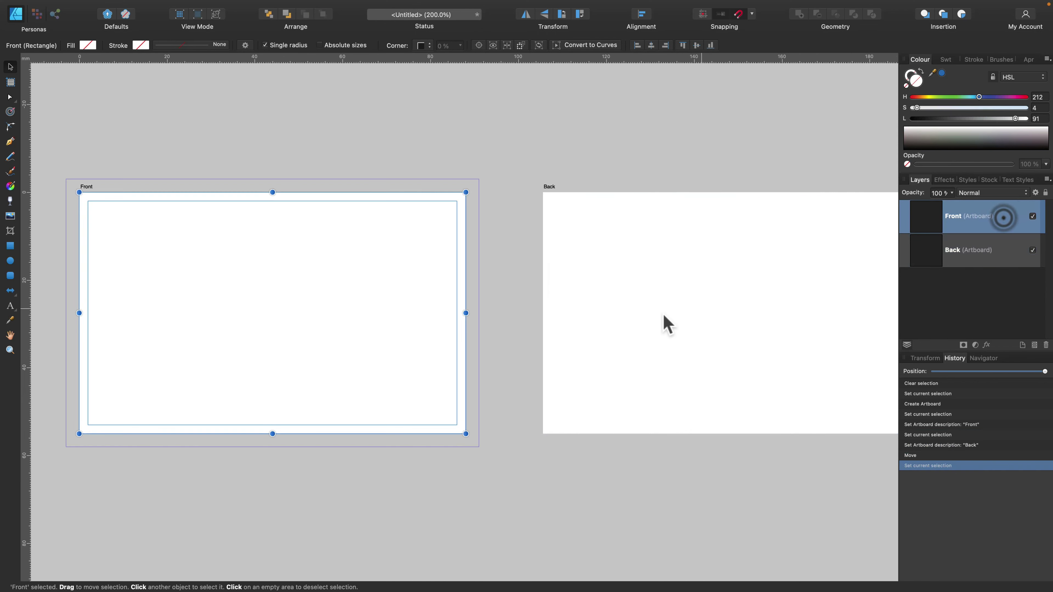
{"action": "scroll", "coordinate": [228, 317], "scroll_direction": "left", "scroll_amount": 5}
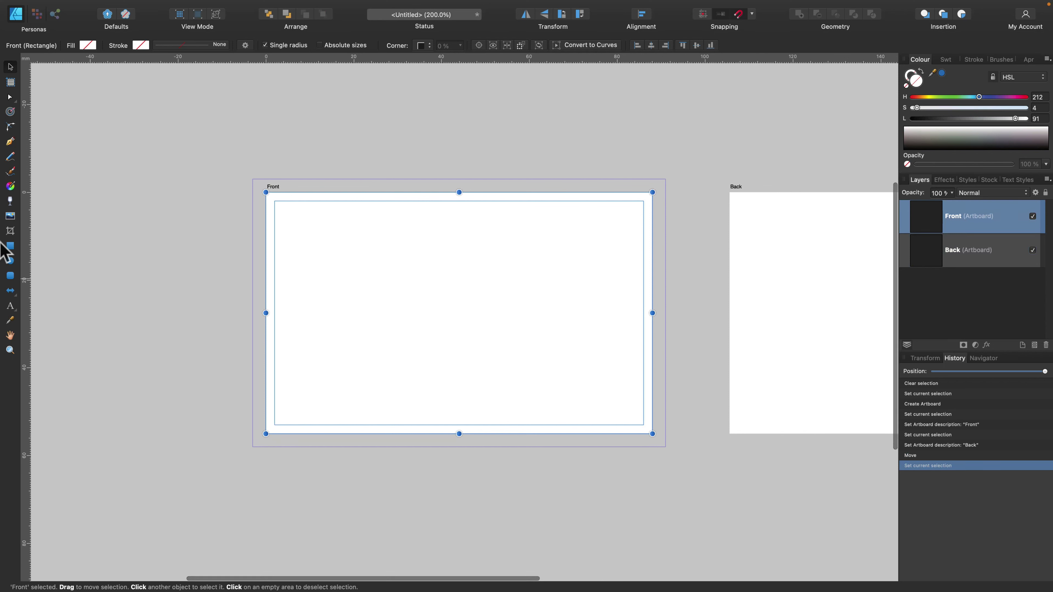
Step: Draw a rectangle over the Front artboard with no stroke and a saturated green fill
{"action": "left_click", "coordinate": [10, 246]}
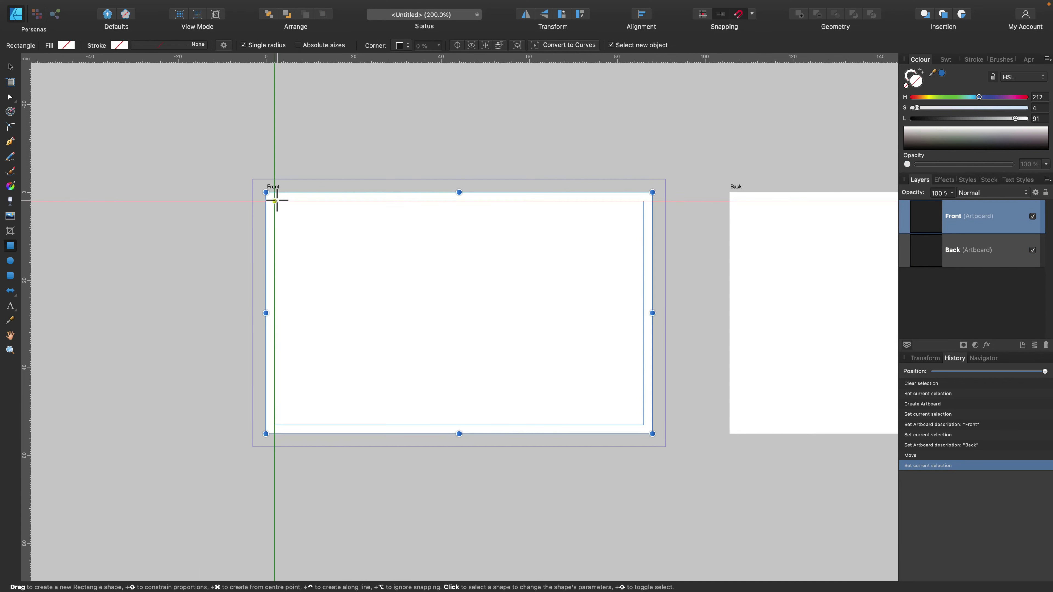
{"action": "mouse_move", "coordinate": [275, 201]}
{"action": "left_mouse_down"}
{"action": "mouse_move", "coordinate": [407, 238]}
{"action": "mouse_move", "coordinate": [642, 409]}
{"action": "mouse_move", "coordinate": [644, 425]}
{"action": "left_mouse_up"}
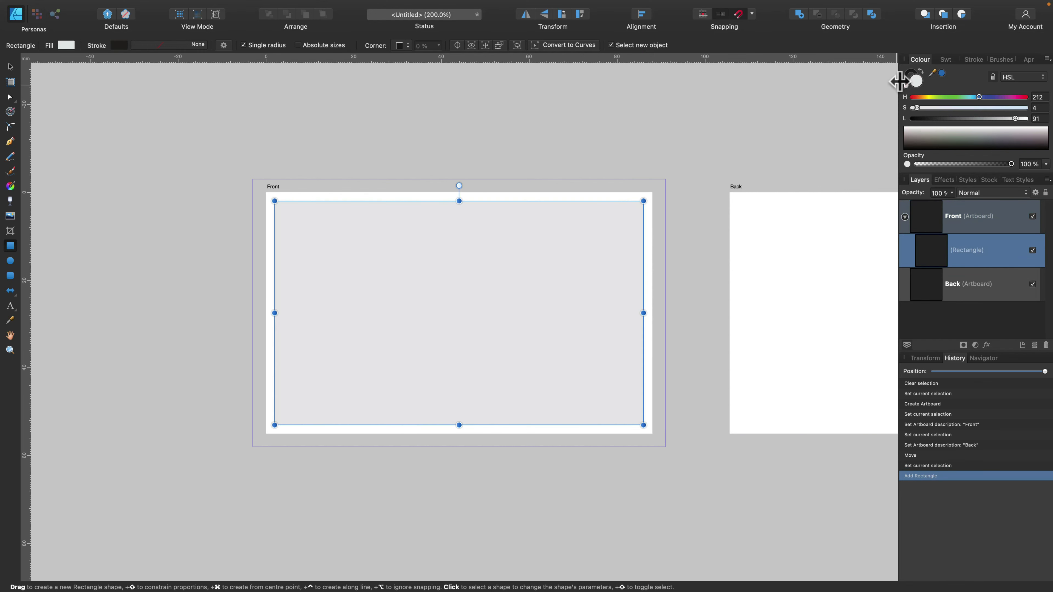
{"action": "left_click", "coordinate": [911, 75]}
{"action": "left_click", "coordinate": [906, 85]}
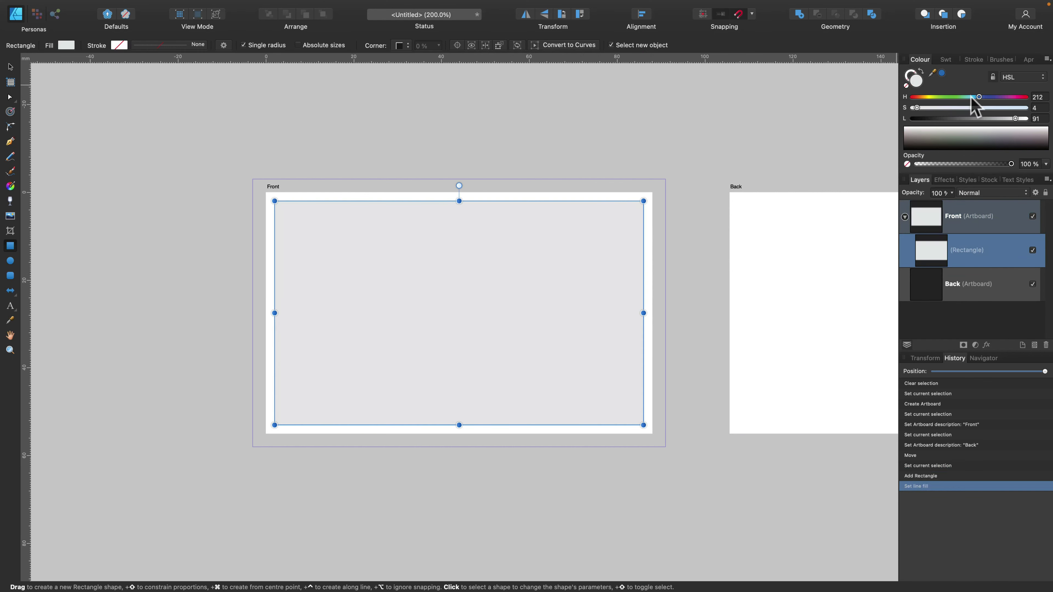
{"action": "mouse_move", "coordinate": [979, 97]}
{"action": "left_mouse_down"}
{"action": "mouse_move", "coordinate": [959, 101]}
{"action": "mouse_move", "coordinate": [975, 124]}
{"action": "mouse_move", "coordinate": [943, 109]}
{"action": "mouse_move", "coordinate": [972, 118]}
{"action": "mouse_move", "coordinate": [995, 109]}
{"action": "mouse_move", "coordinate": [958, 98]}
{"action": "left_mouse_up"}
{"action": "left_click", "coordinate": [972, 119]}
{"action": "left_click", "coordinate": [959, 107]}
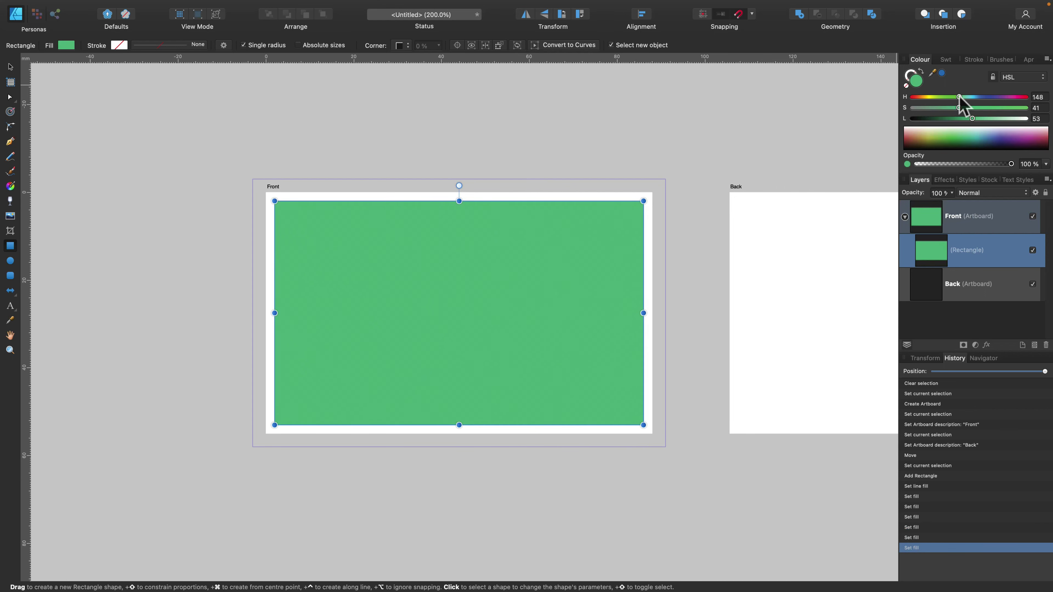
Step: Stretch the green rectangle out to the bleed edges, about 91 × 59.6 mm
{"action": "key", "text": "v"}
{"action": "left_click", "coordinate": [161, 130]}
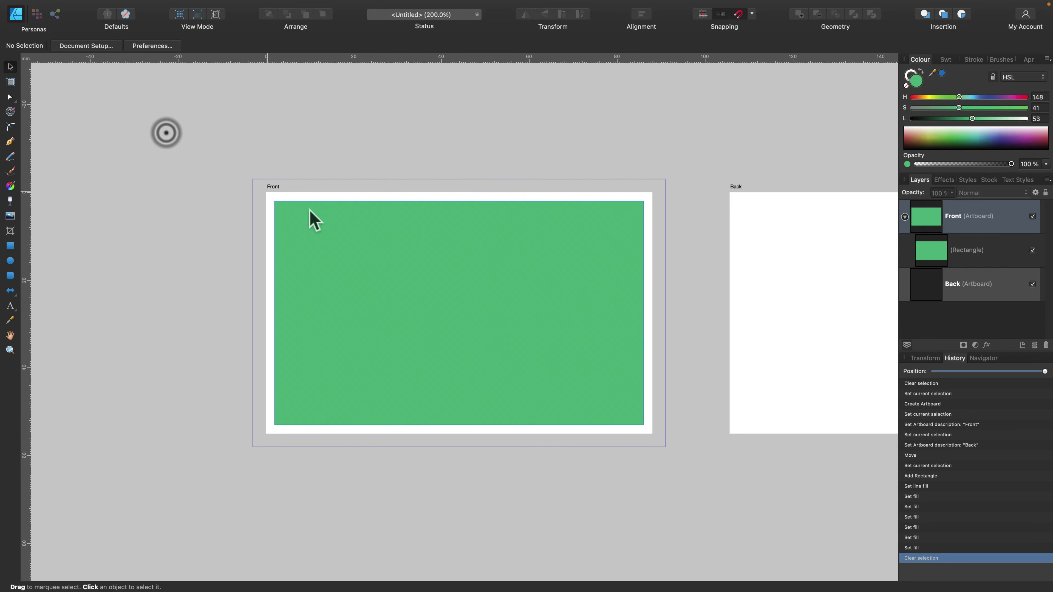
{"action": "left_click", "coordinate": [275, 203]}
{"action": "left_click_drag", "start_coordinate": [274, 202], "coordinate": [265, 191]}
{"action": "left_click_drag", "start_coordinate": [643, 425], "coordinate": [652, 434]}
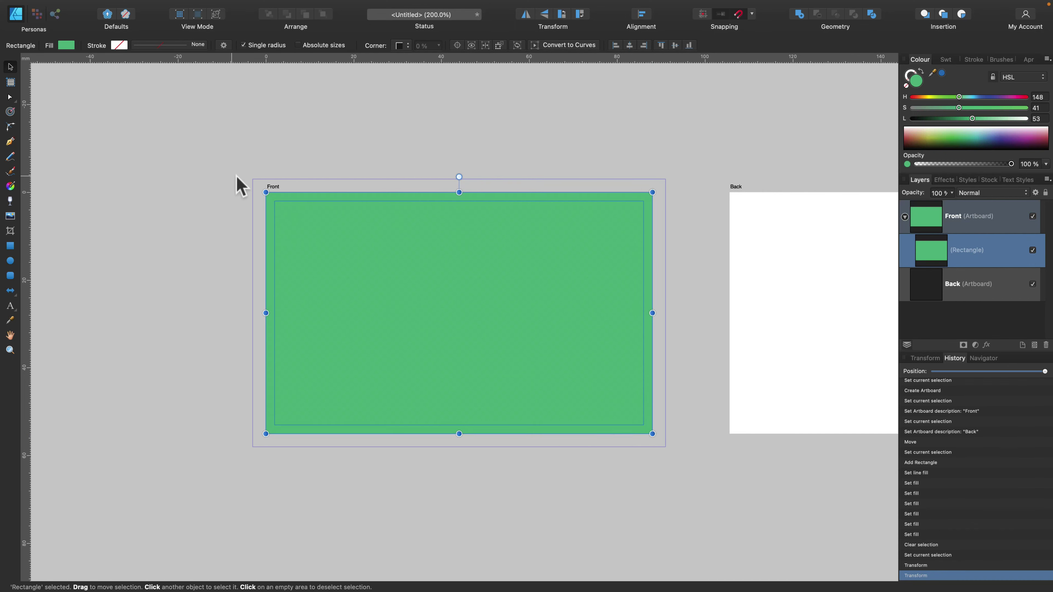
{"action": "left_click_drag", "start_coordinate": [266, 192], "coordinate": [253, 179]}
{"action": "mouse_move", "coordinate": [652, 434]}
{"action": "left_mouse_down"}
{"action": "mouse_move", "coordinate": [652, 447]}
{"action": "mouse_move", "coordinate": [665, 447]}
{"action": "left_mouse_up"}
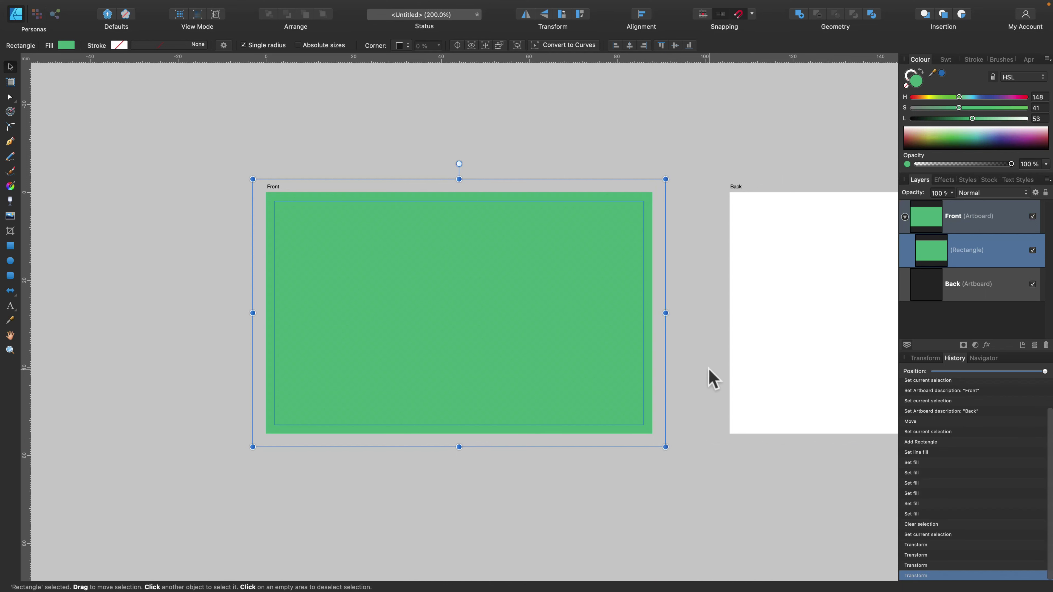
{"action": "left_click", "coordinate": [706, 369]}
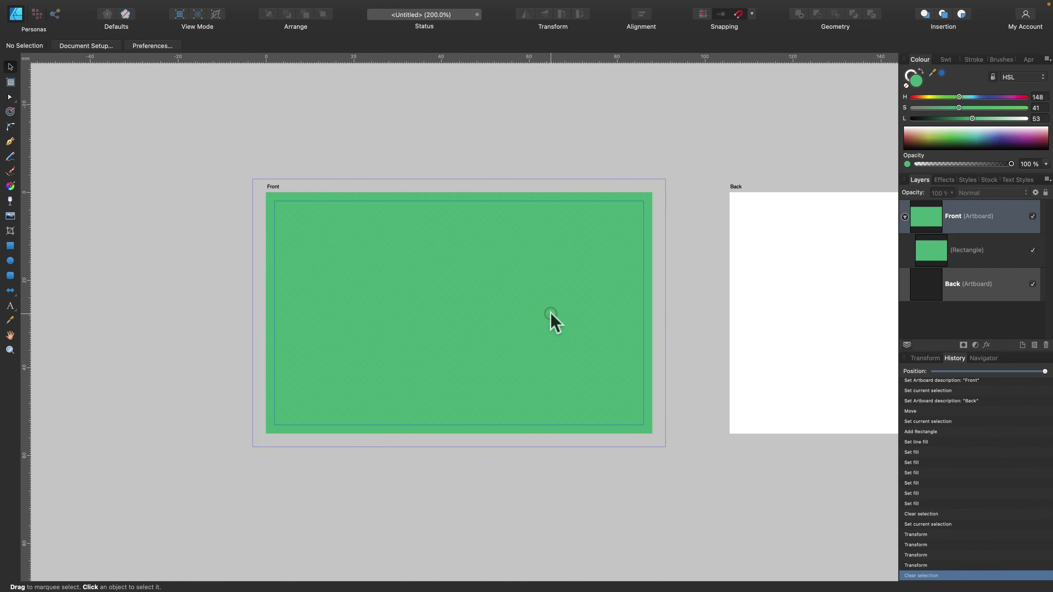
{"action": "left_click", "coordinate": [550, 311]}
Step: Paste a copy of the green rectangle into Back and narrow it to a left-edge strip
{"action": "key", "text": "super+c"}
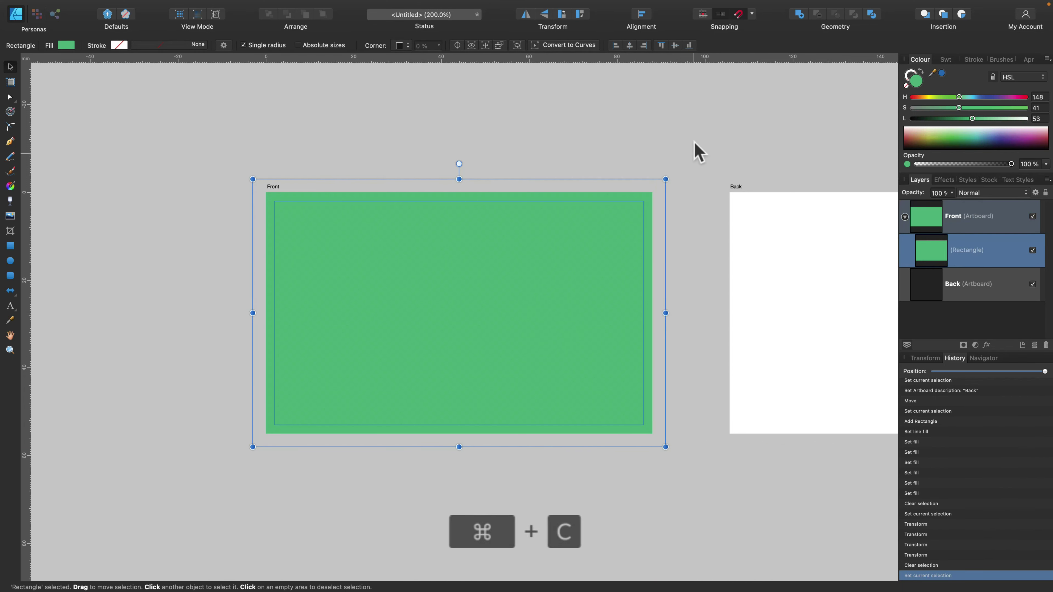
{"action": "left_click", "coordinate": [736, 188]}
{"action": "key", "text": "super+v"}
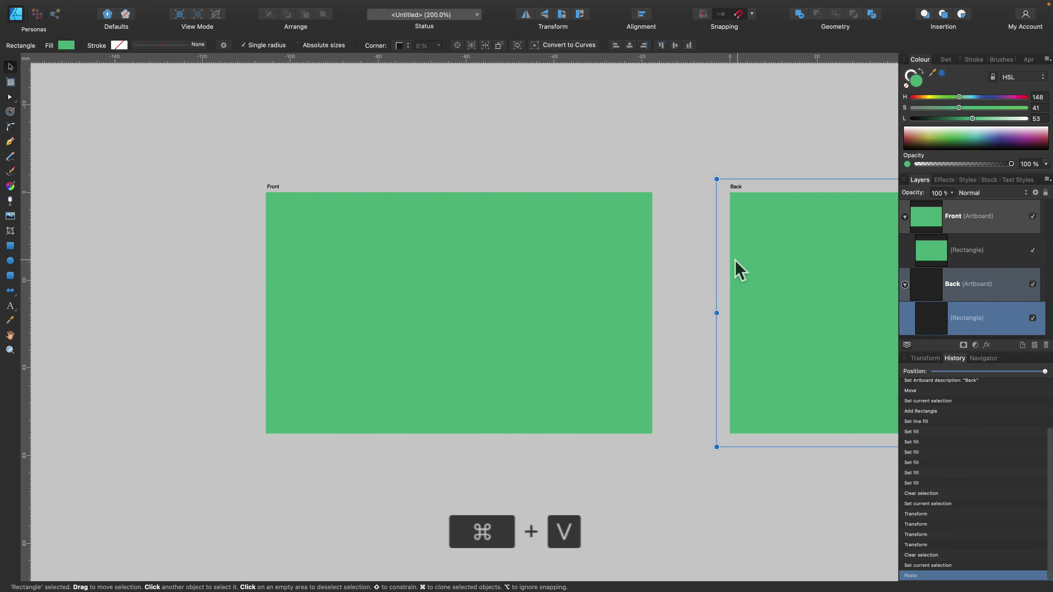
{"action": "scroll", "coordinate": [724, 325], "scroll_direction": "right", "scroll_amount": 10}
{"action": "scroll", "coordinate": [728, 327], "scroll_direction": "right", "scroll_amount": 2}
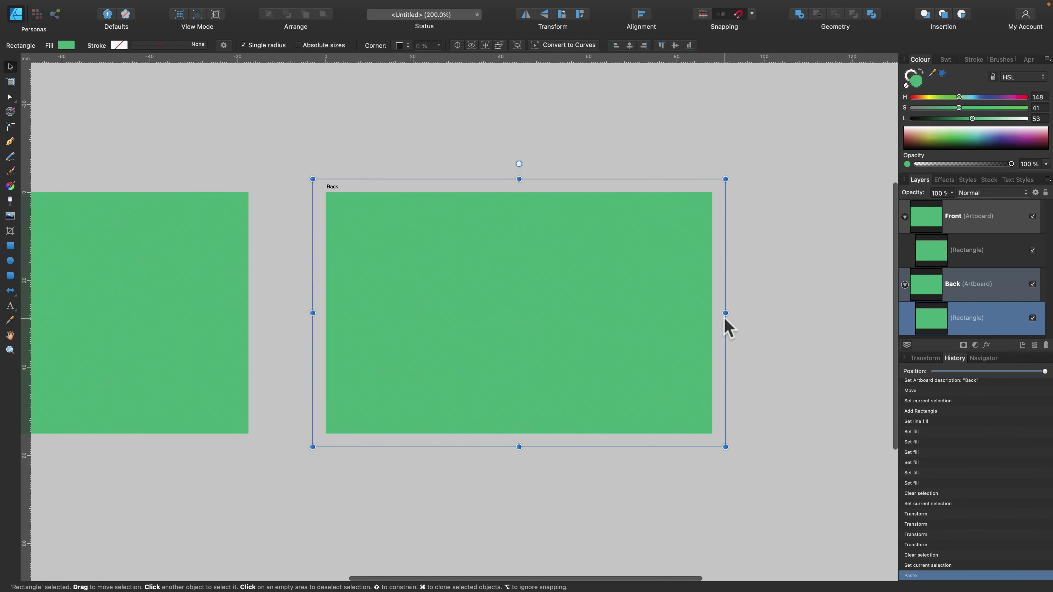
{"action": "left_click_drag", "start_coordinate": [726, 315], "coordinate": [390, 314]}
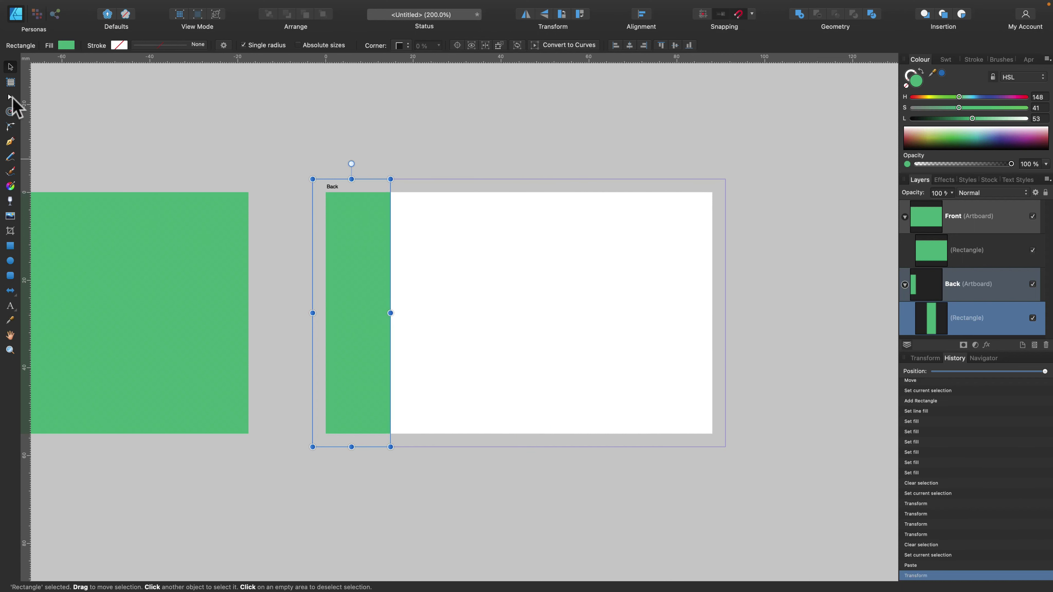
Step: Convert the strip to curves and pull a new node to the bottom-right, forming a wedge
{"action": "left_click", "coordinate": [9, 97]}
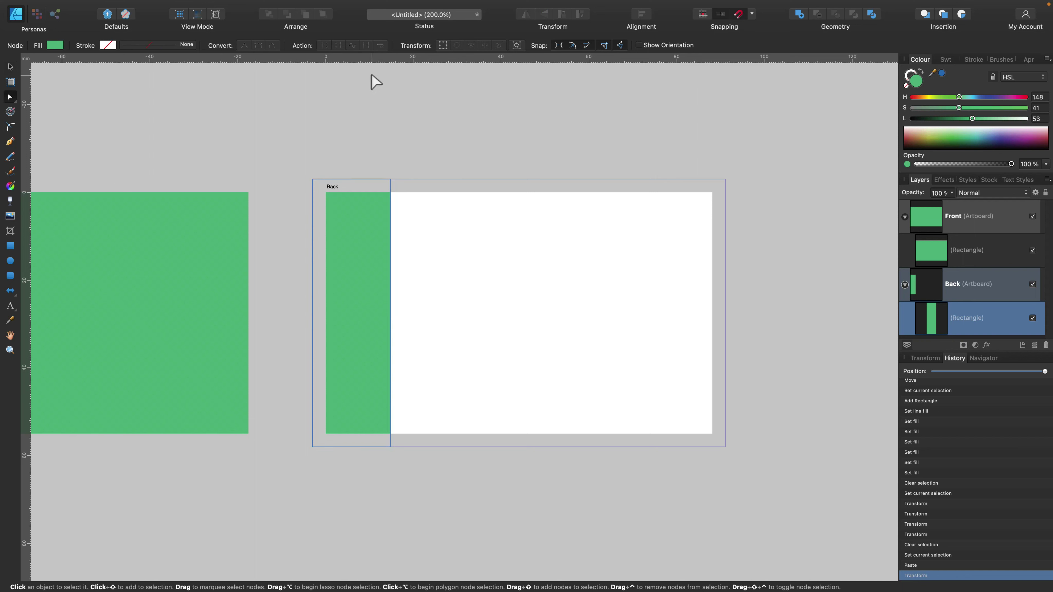
{"action": "left_click", "coordinate": [10, 67]}
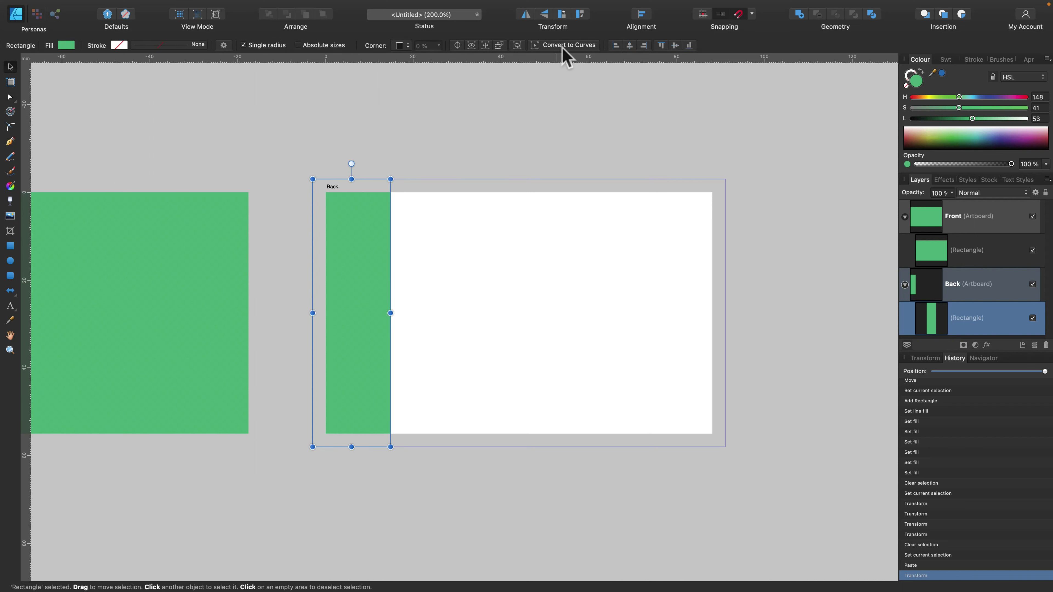
{"action": "left_click", "coordinate": [564, 46]}
{"action": "left_click", "coordinate": [10, 97]}
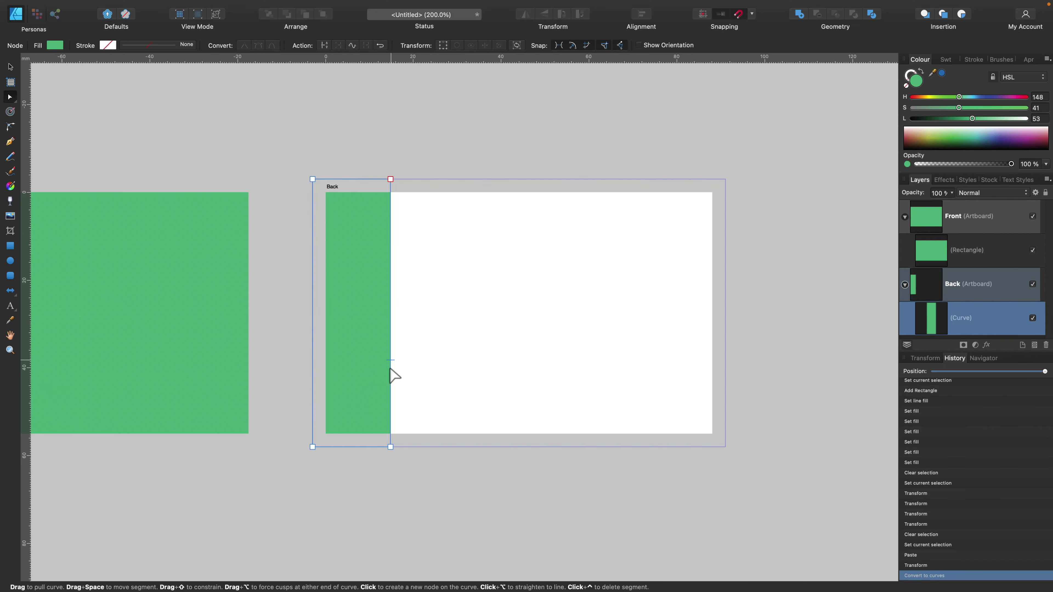
{"action": "left_click", "coordinate": [390, 379]}
{"action": "left_click", "coordinate": [390, 399]}
{"action": "left_click_drag", "start_coordinate": [392, 401], "coordinate": [725, 447]}
Step: Round the shape's inner bend into a large curve, keeping the lower-left corner sharp
{"action": "left_click", "coordinate": [10, 126]}
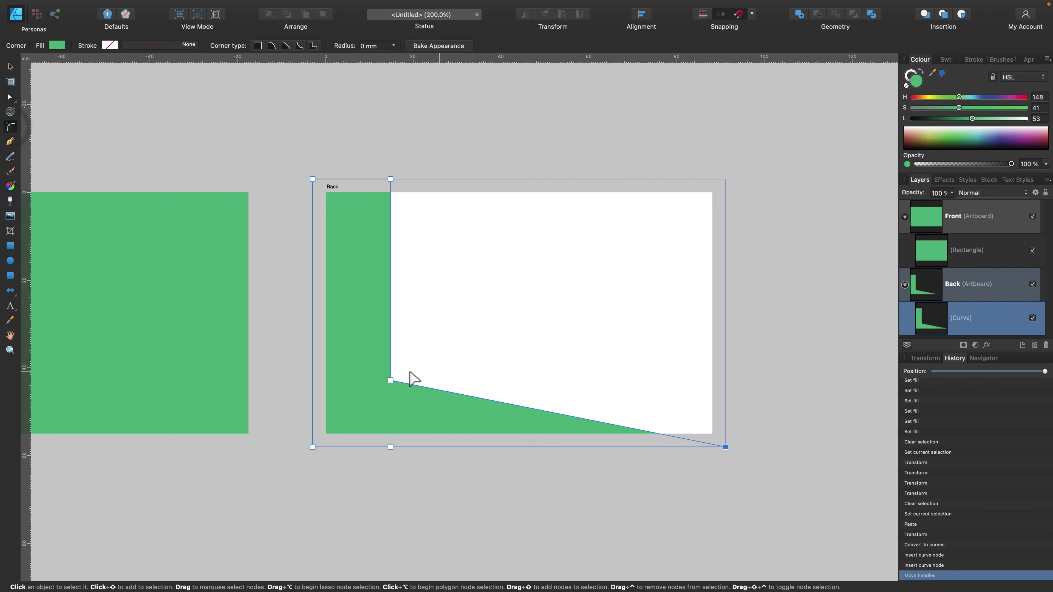
{"action": "left_click_drag", "start_coordinate": [392, 383], "coordinate": [457, 304]}
{"action": "left_click_drag", "start_coordinate": [359, 160], "coordinate": [433, 431]}
{"action": "mouse_move", "coordinate": [382, 382]}
{"action": "left_mouse_down"}
{"action": "mouse_move", "coordinate": [370, 388]}
{"action": "mouse_move", "coordinate": [389, 379]}
{"action": "left_mouse_up"}
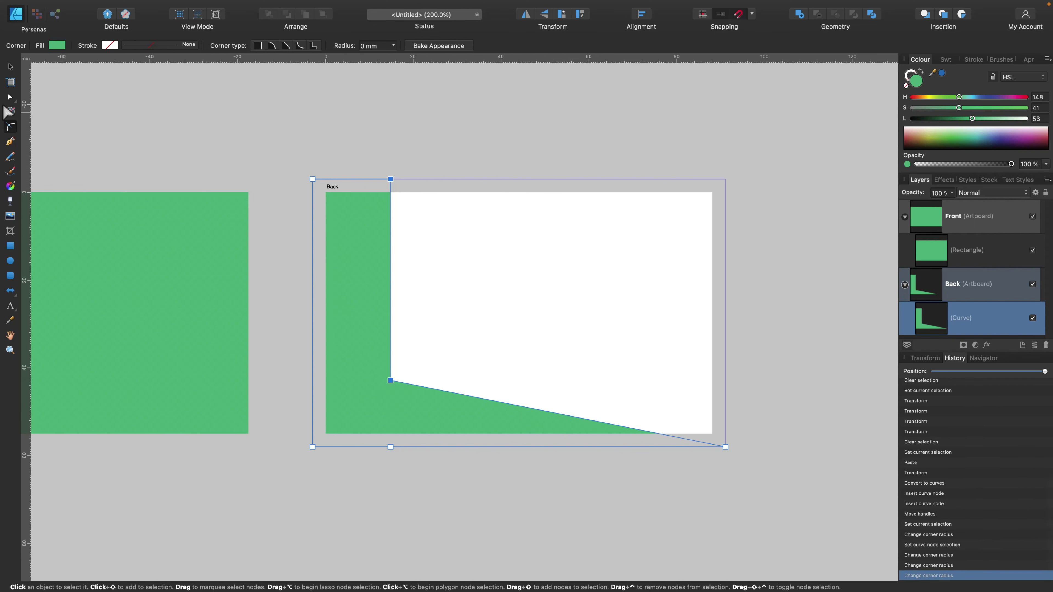
{"action": "key", "text": "a"}
{"action": "left_click_drag", "start_coordinate": [369, 158], "coordinate": [392, 388]}
{"action": "left_click_drag", "start_coordinate": [374, 160], "coordinate": [351, 448]}
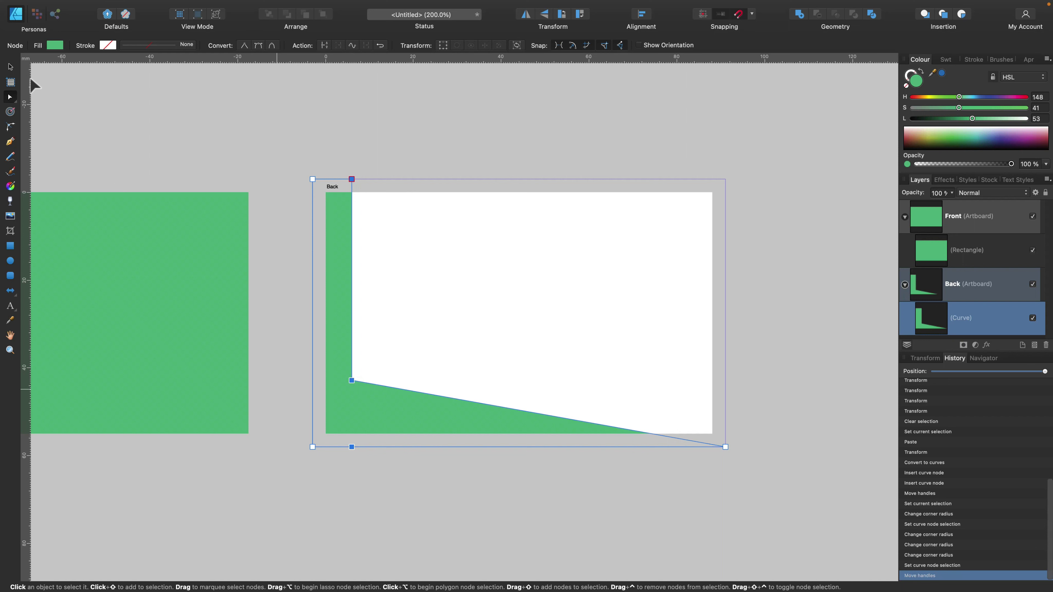
{"action": "left_click", "coordinate": [10, 126]}
{"action": "left_click_drag", "start_coordinate": [351, 380], "coordinate": [437, 313]}
Step: Round the green shape's bottom-right corner into a smooth tip
{"action": "left_click", "coordinate": [398, 127]}
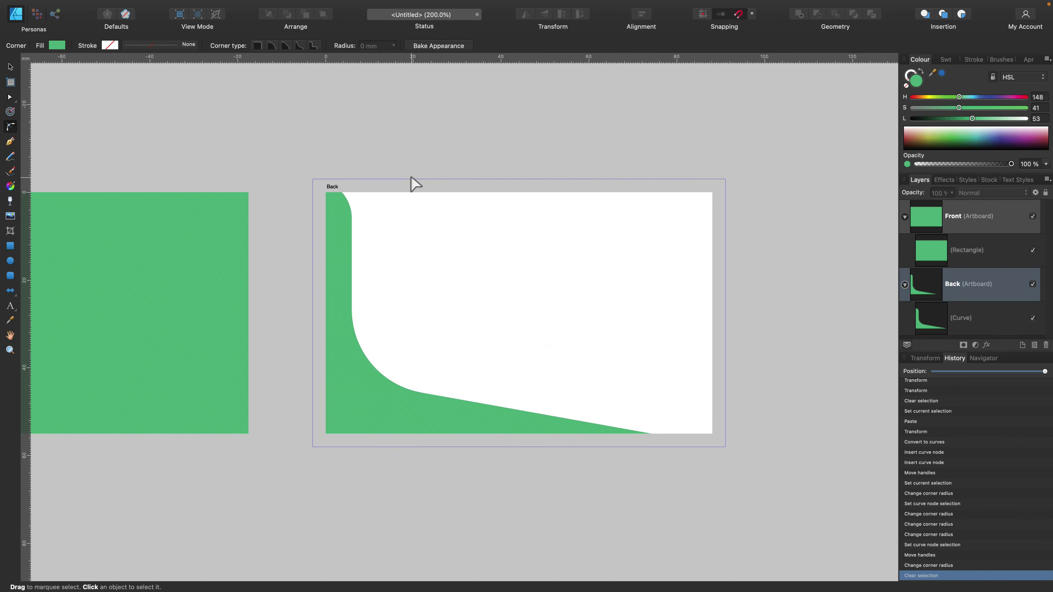
{"action": "left_click", "coordinate": [408, 410]}
{"action": "left_click", "coordinate": [725, 447]}
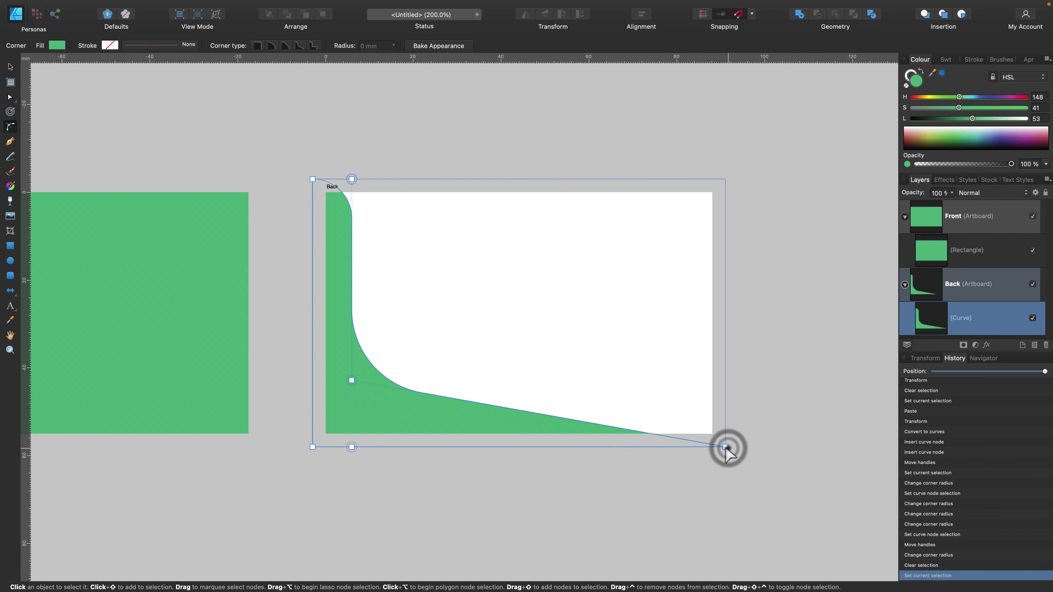
{"action": "left_click", "coordinate": [726, 447]}
{"action": "left_click", "coordinate": [534, 418]}
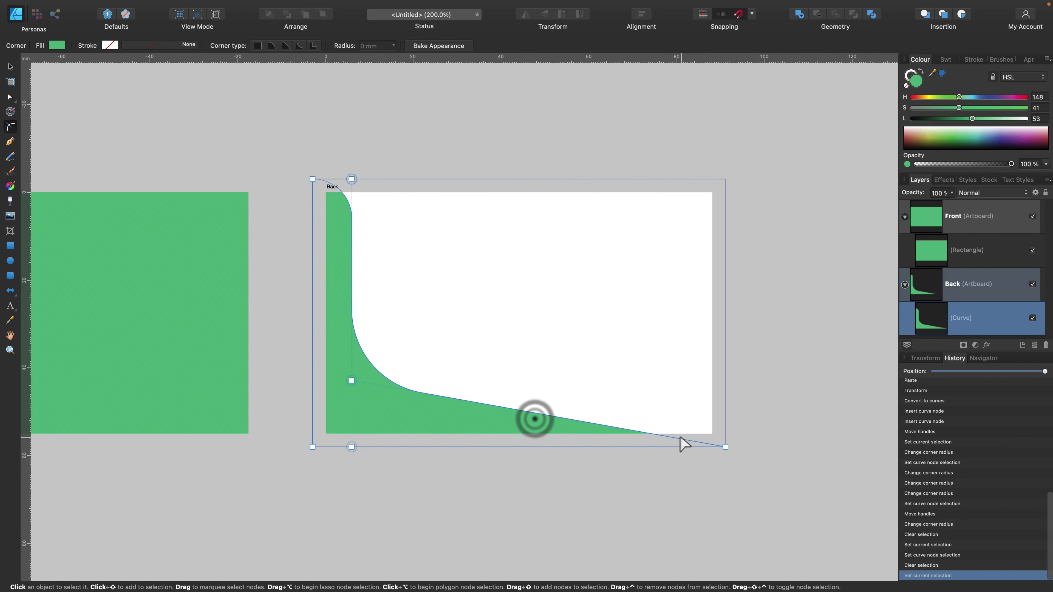
{"action": "left_click_drag", "start_coordinate": [605, 455], "coordinate": [527, 464]}
{"action": "left_click", "coordinate": [568, 496]}
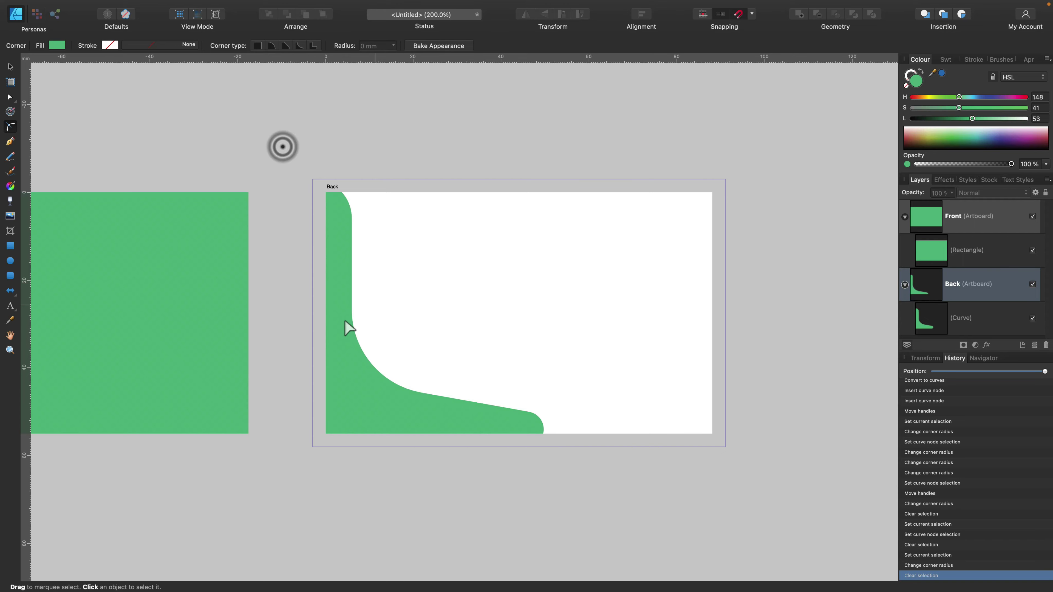
{"action": "scroll", "coordinate": [347, 325], "scroll_direction": "left", "scroll_amount": 5}
{"action": "scroll", "coordinate": [347, 325], "scroll_direction": "up", "scroll_amount": 2}
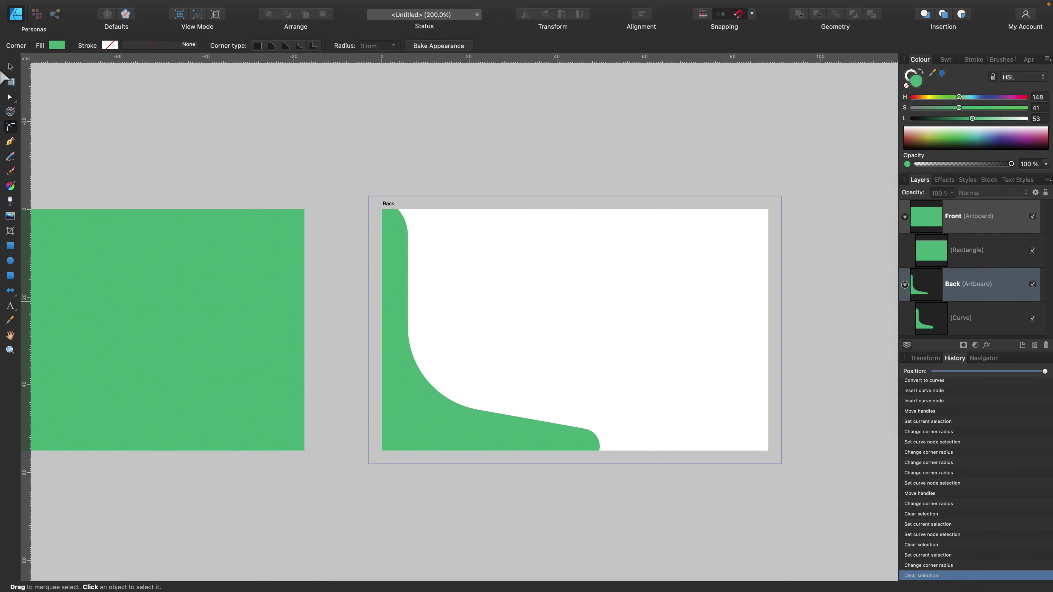
Step: Draw a thin vertical bar, about 0.9 × 13.2 mm, on the Front card and fill it white
{"action": "left_click", "coordinate": [10, 66]}
{"action": "scroll", "coordinate": [257, 216], "scroll_direction": "left", "scroll_amount": 2}
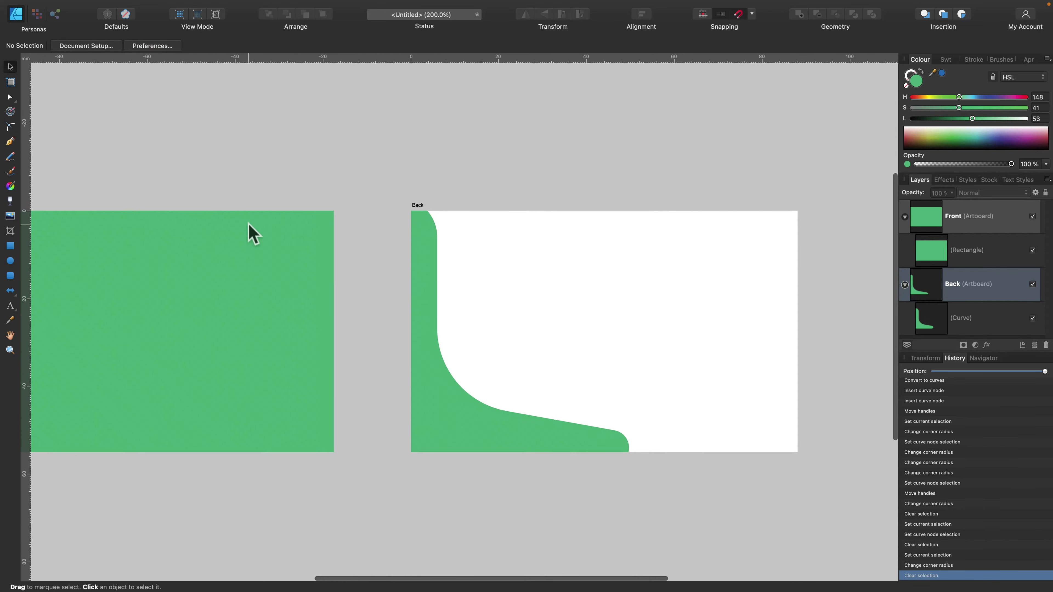
{"action": "left_click", "coordinate": [489, 442]}
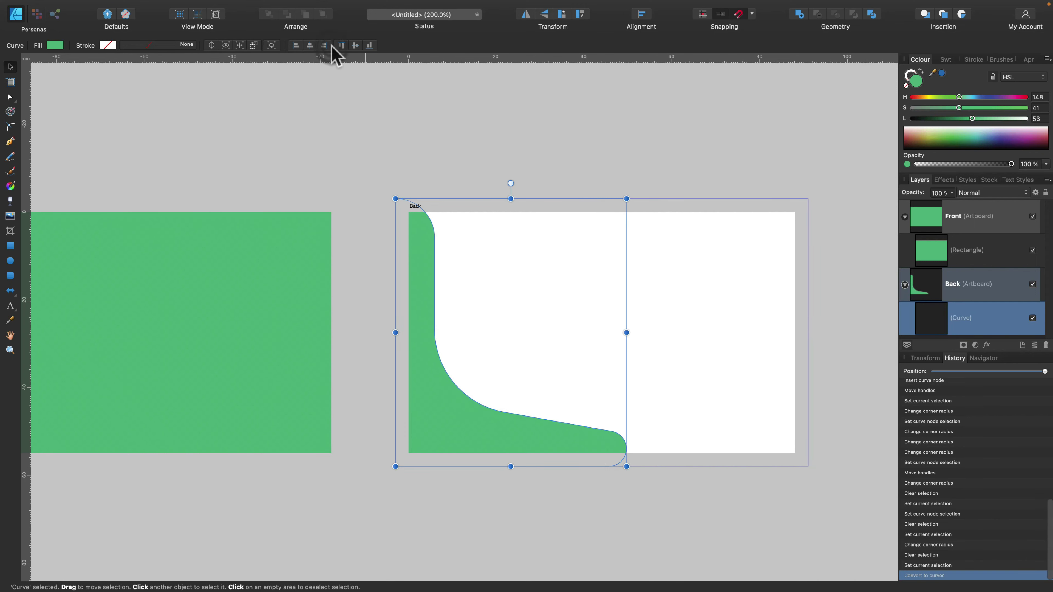
{"action": "left_click", "coordinate": [366, 99]}
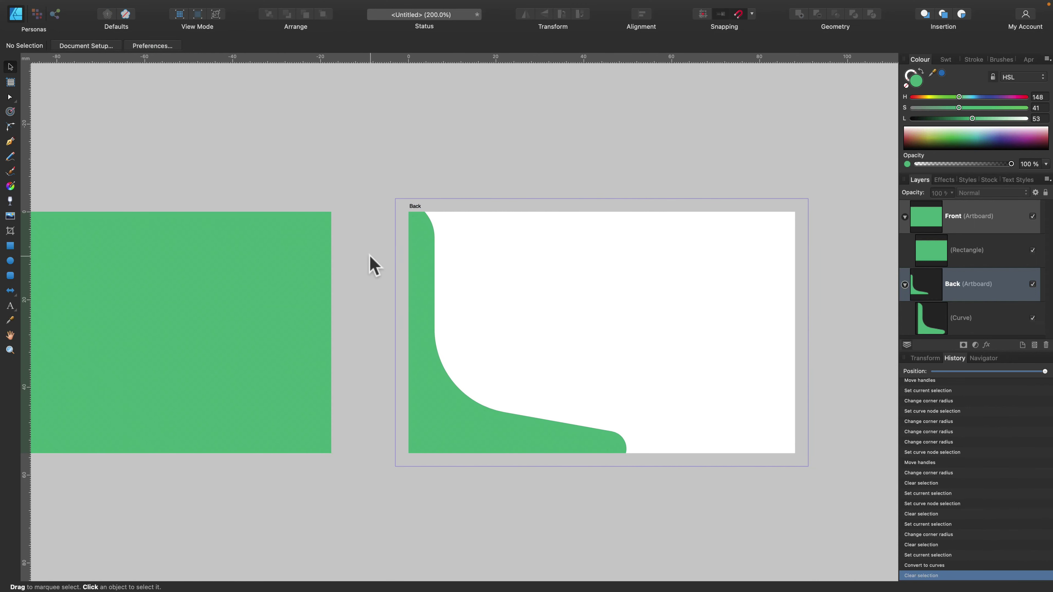
{"action": "scroll", "coordinate": [369, 263], "scroll_direction": "left", "scroll_amount": 10}
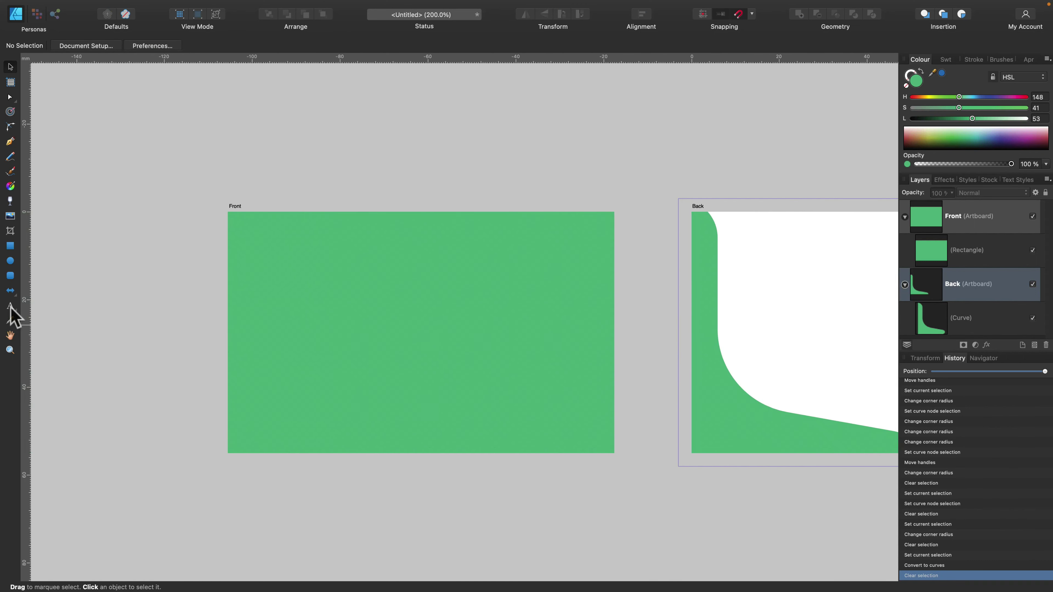
{"action": "left_click", "coordinate": [10, 246]}
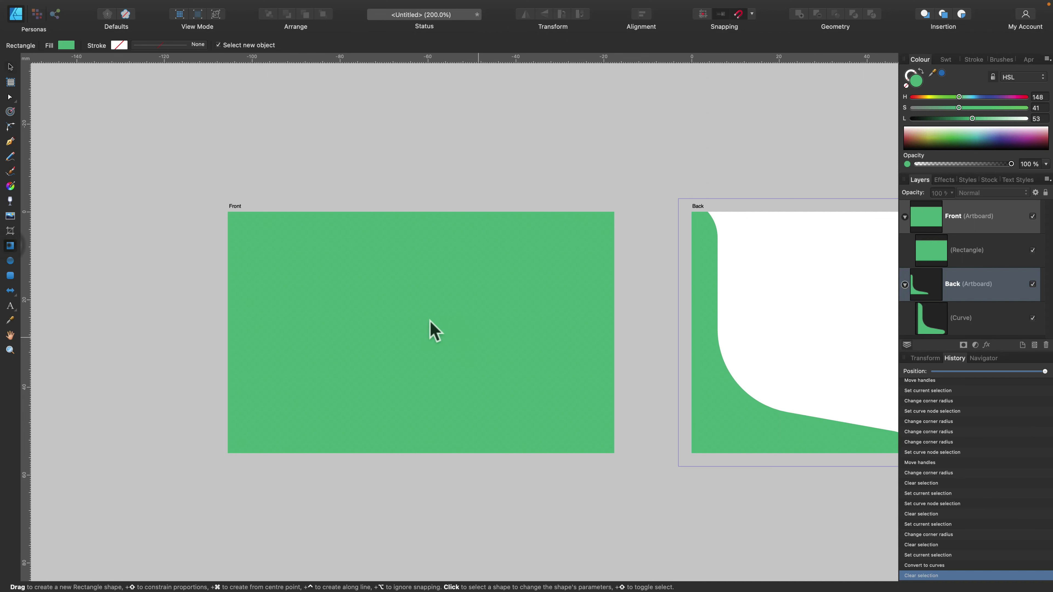
{"action": "left_click_drag", "start_coordinate": [377, 297], "coordinate": [382, 366]}
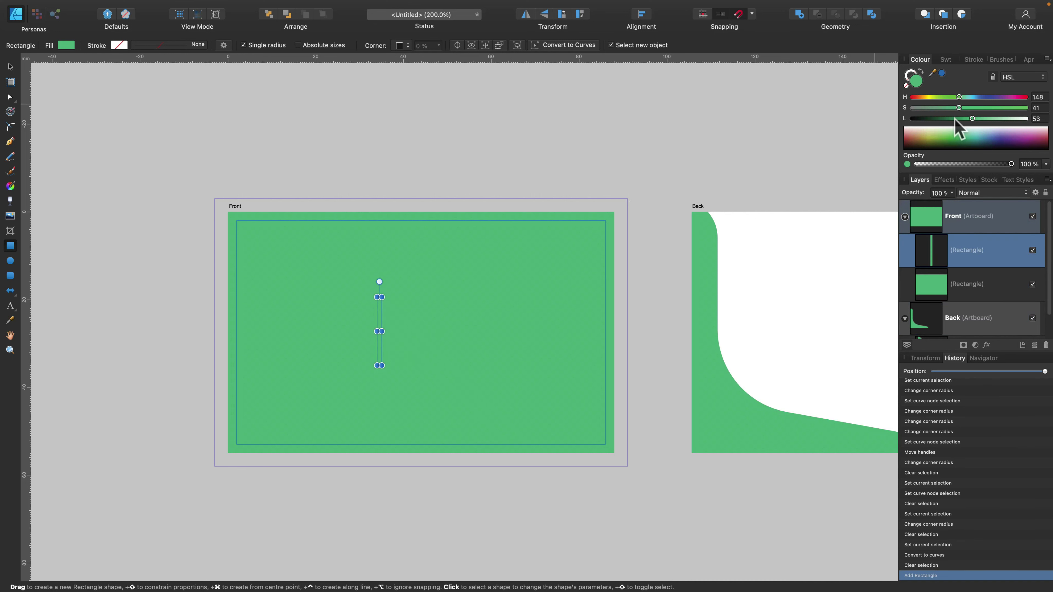
{"action": "left_click_drag", "start_coordinate": [974, 119], "coordinate": [1047, 123]}
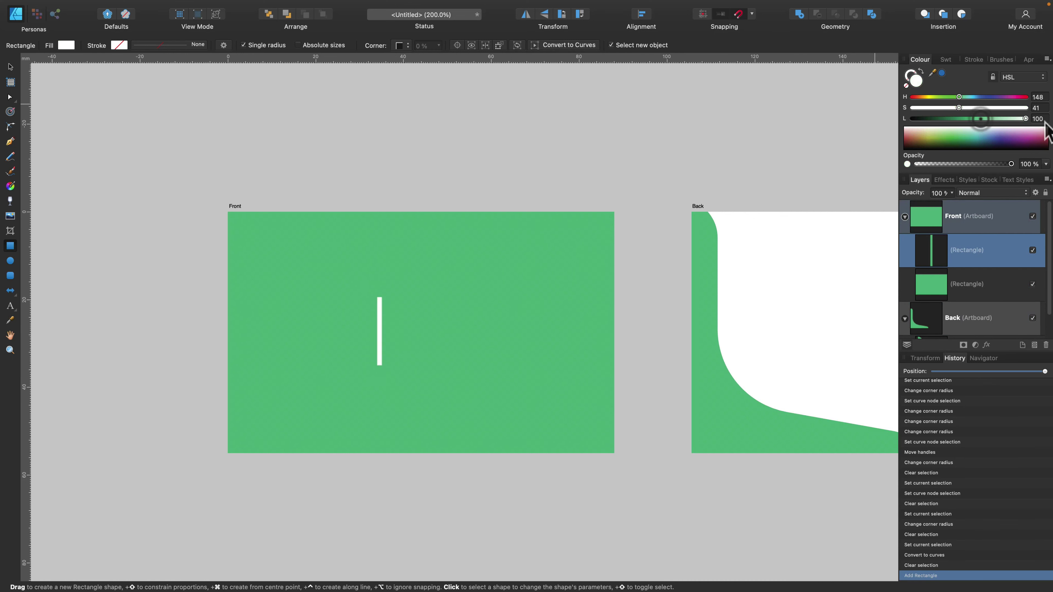
Step: Type 'Mark' and 'Krukowski' on two lines right of the white bar
{"action": "left_click", "coordinate": [9, 307]}
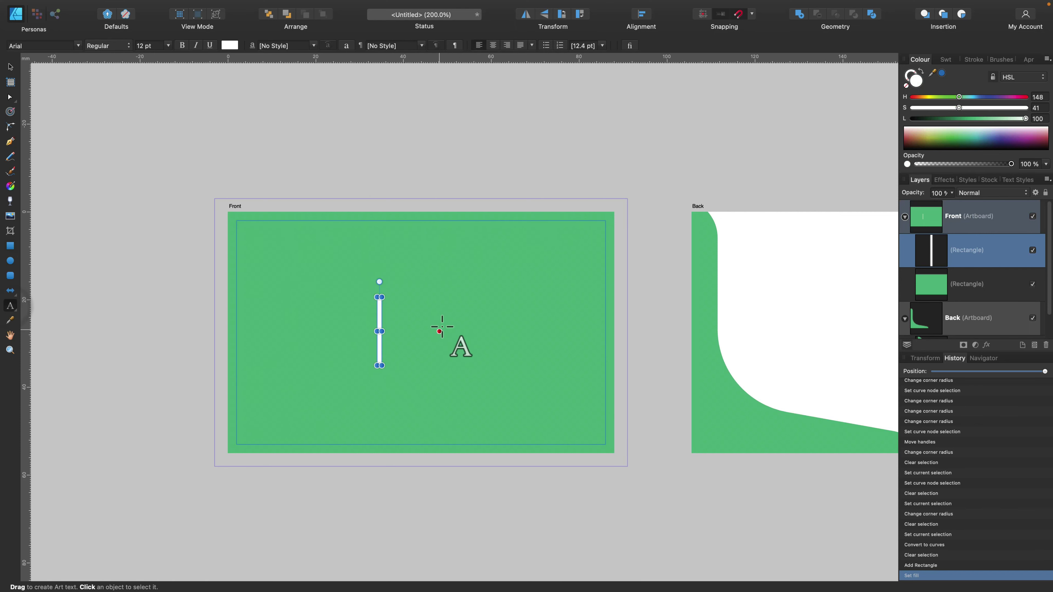
{"action": "left_click", "coordinate": [445, 328]}
{"action": "type", "text": "Mark"}
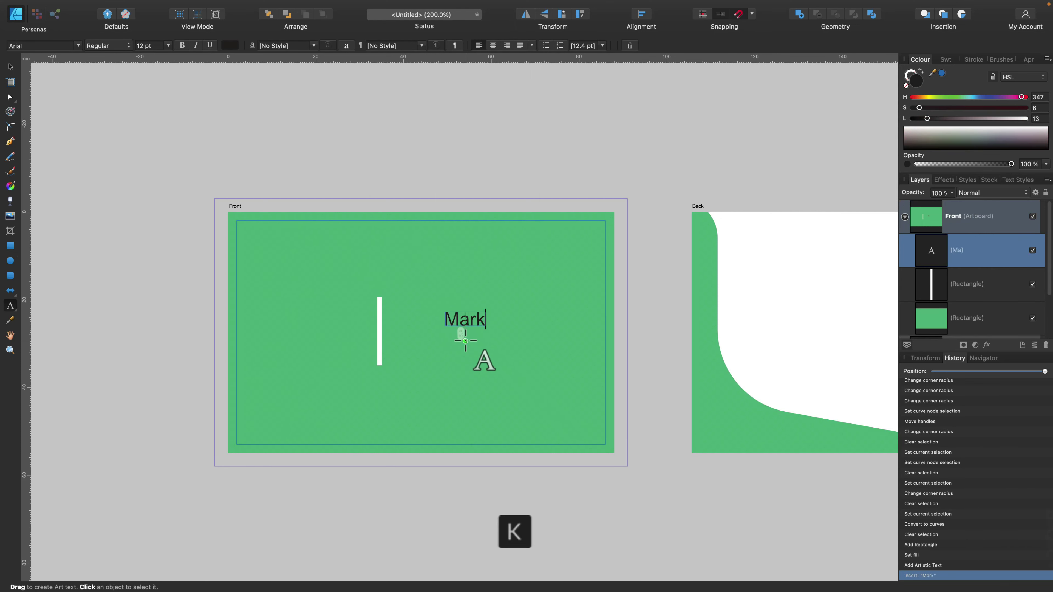
{"action": "key", "text": "Return"}
{"action": "type", "text": "K"}
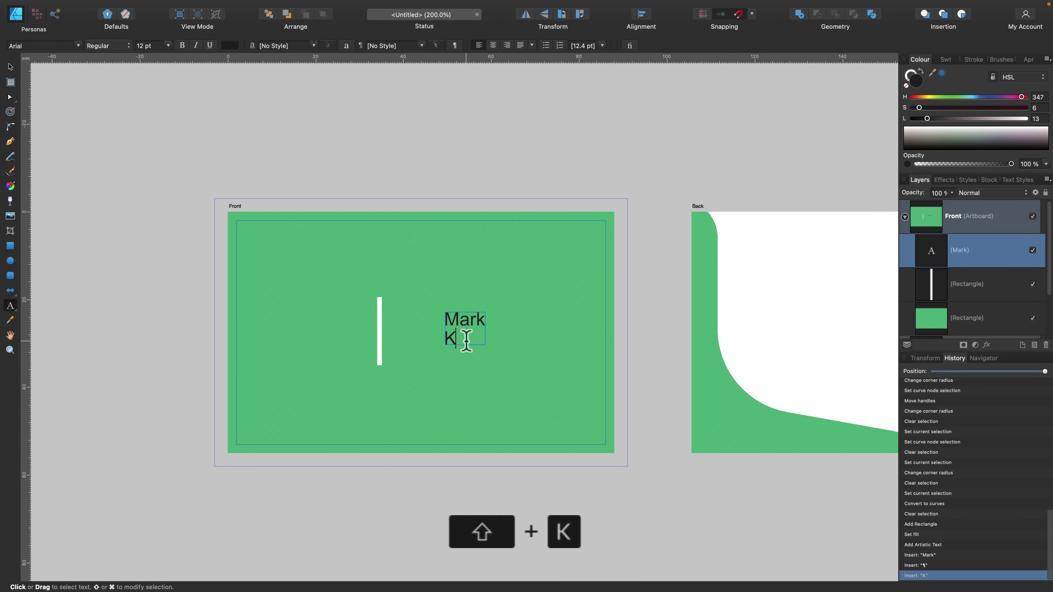
{"action": "type", "text": "rukowski"}
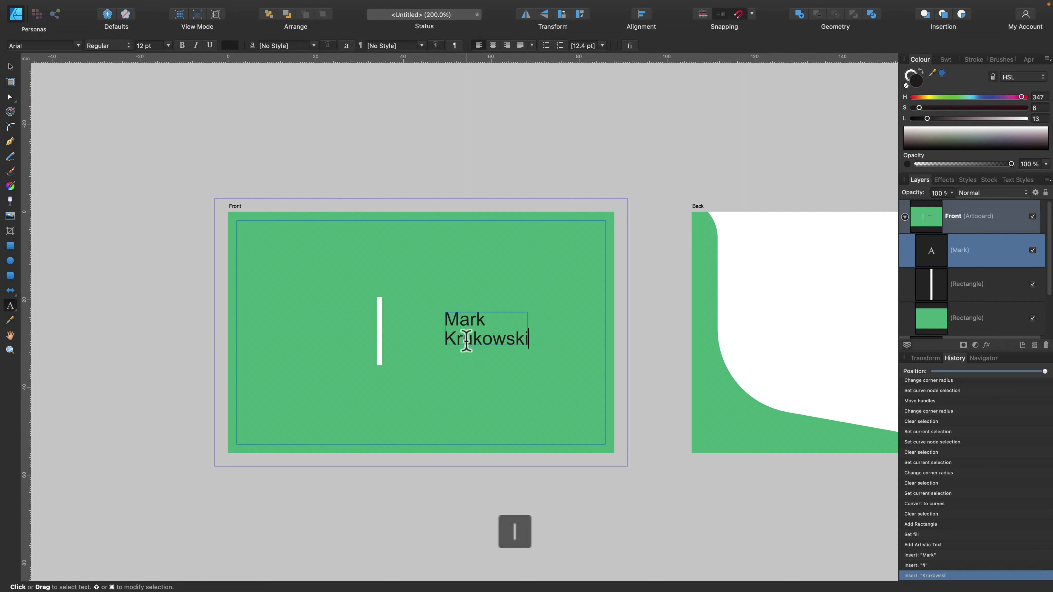
{"action": "key", "text": "Escape"}
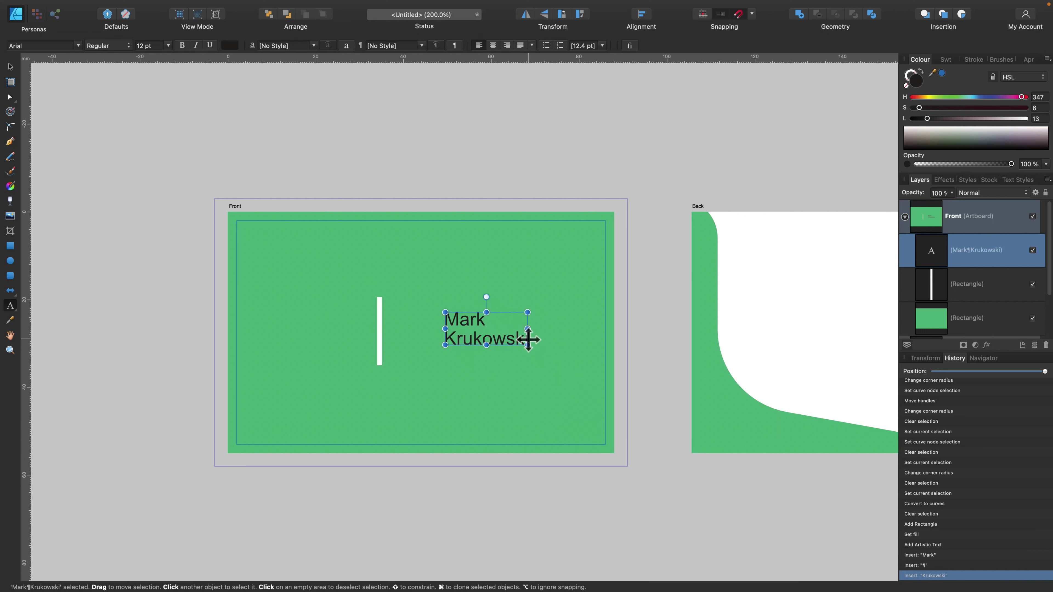
Step: Set the name to LEMON MILK, fill it white, and enlarge it to about 17.6 pt
{"action": "left_click", "coordinate": [527, 338]}
{"action": "key", "text": "super+a"}
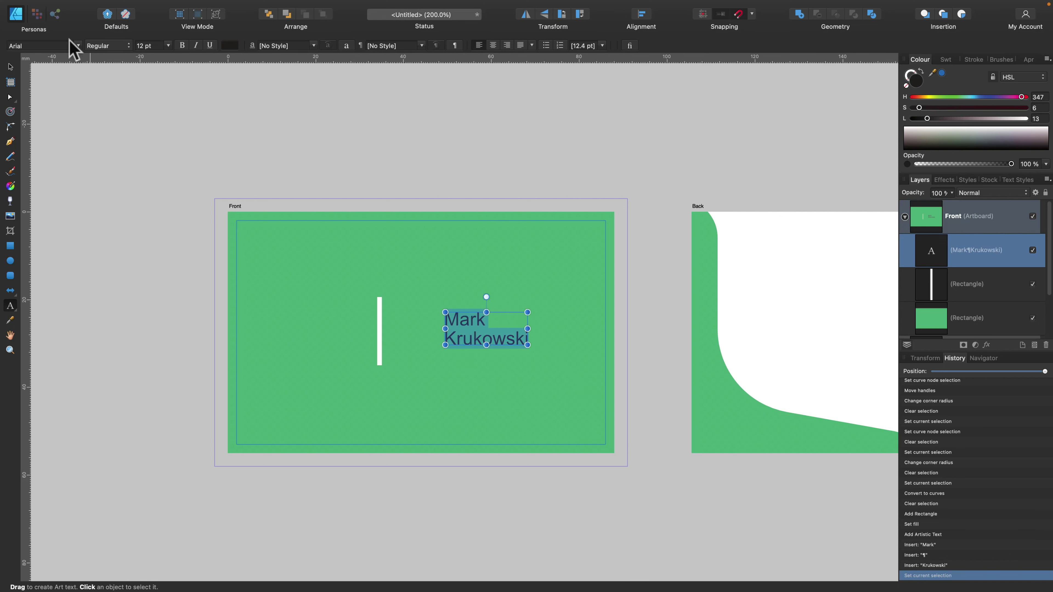
{"action": "left_click", "coordinate": [78, 45]}
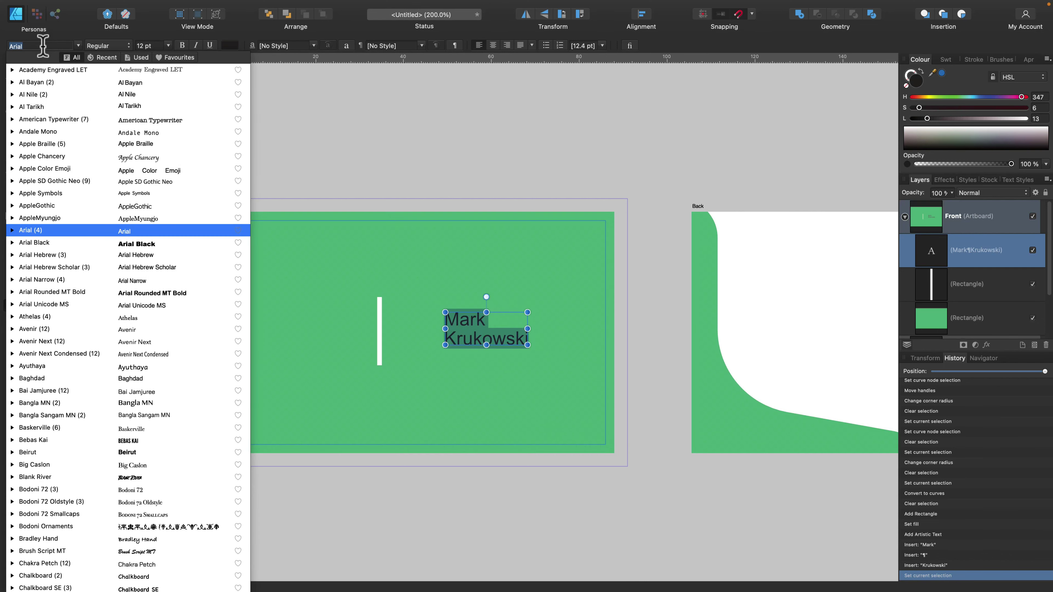
{"action": "type", "text": "lem"}
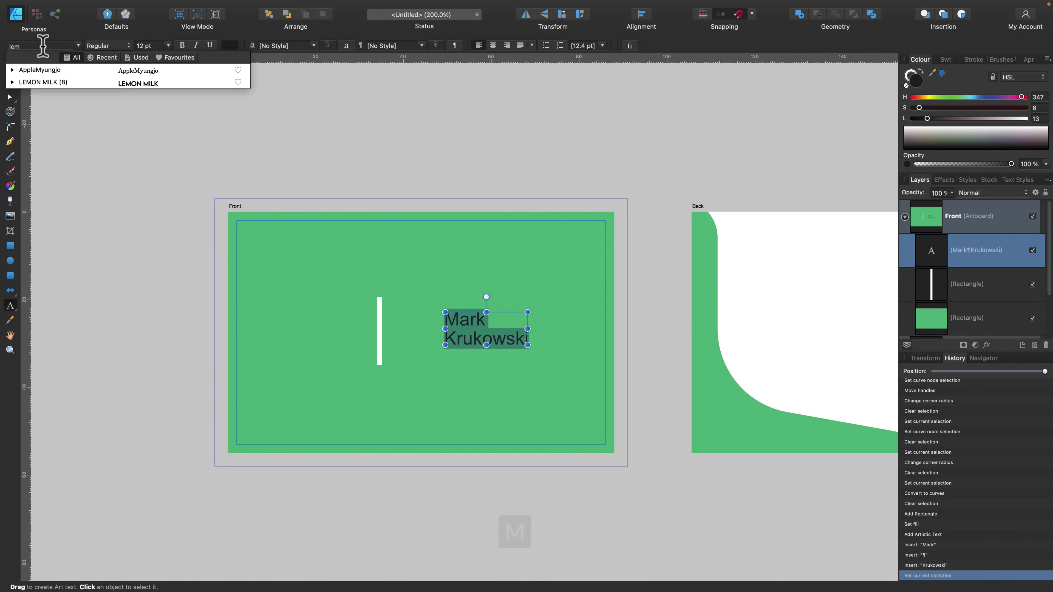
{"action": "left_click", "coordinate": [46, 83]}
{"action": "left_click_drag", "start_coordinate": [951, 118], "coordinate": [1026, 118]}
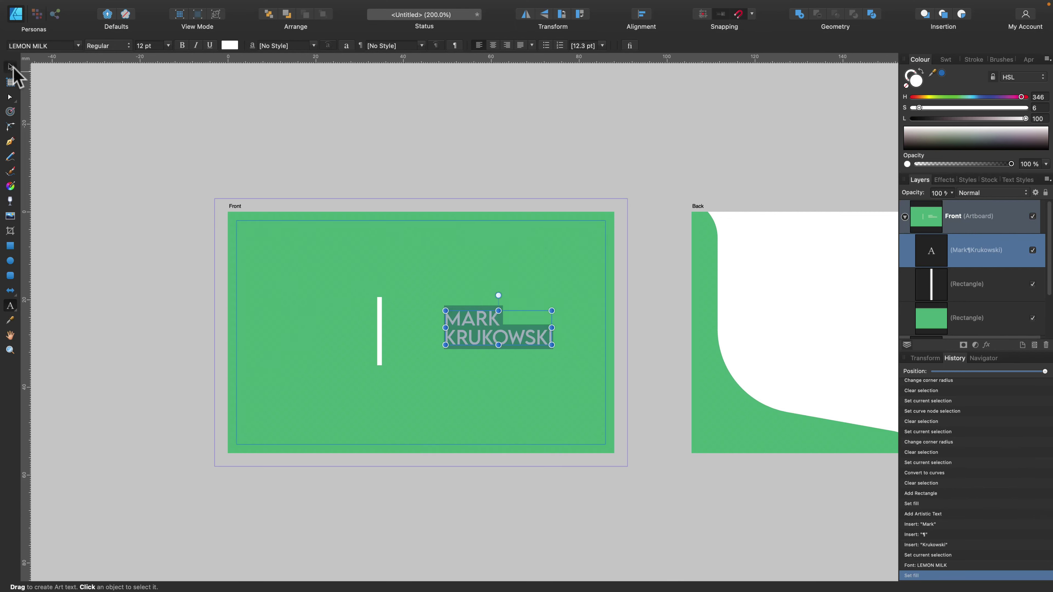
{"action": "left_click", "coordinate": [12, 66]}
{"action": "left_click_drag", "start_coordinate": [445, 345], "coordinate": [425, 353]}
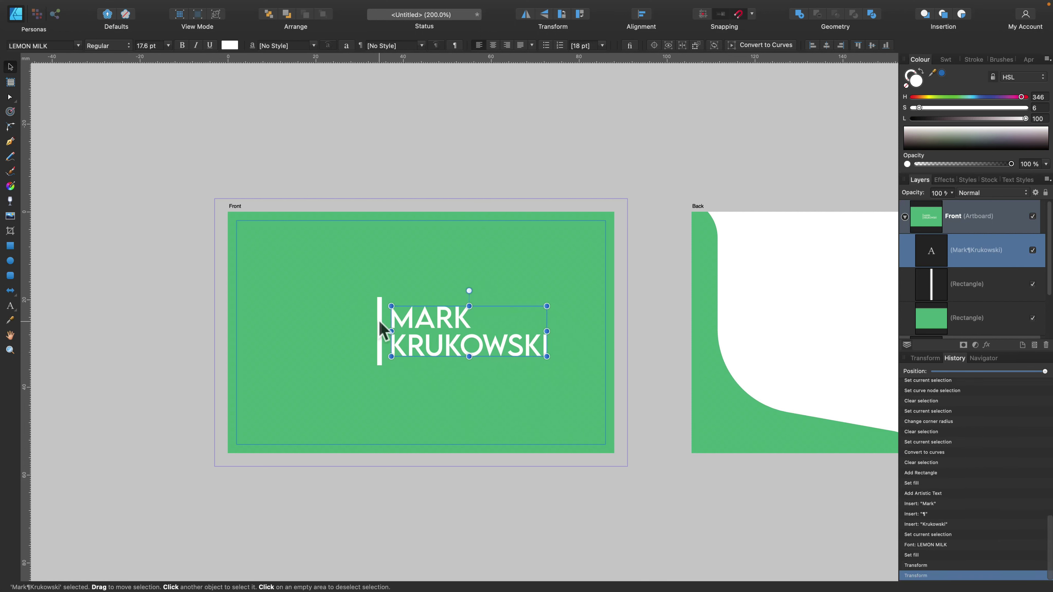
Step: Nudge the white bar down and apply Align Vertical Centre to the bar and the name
{"action": "left_click_drag", "start_coordinate": [380, 323], "coordinate": [380, 327]}
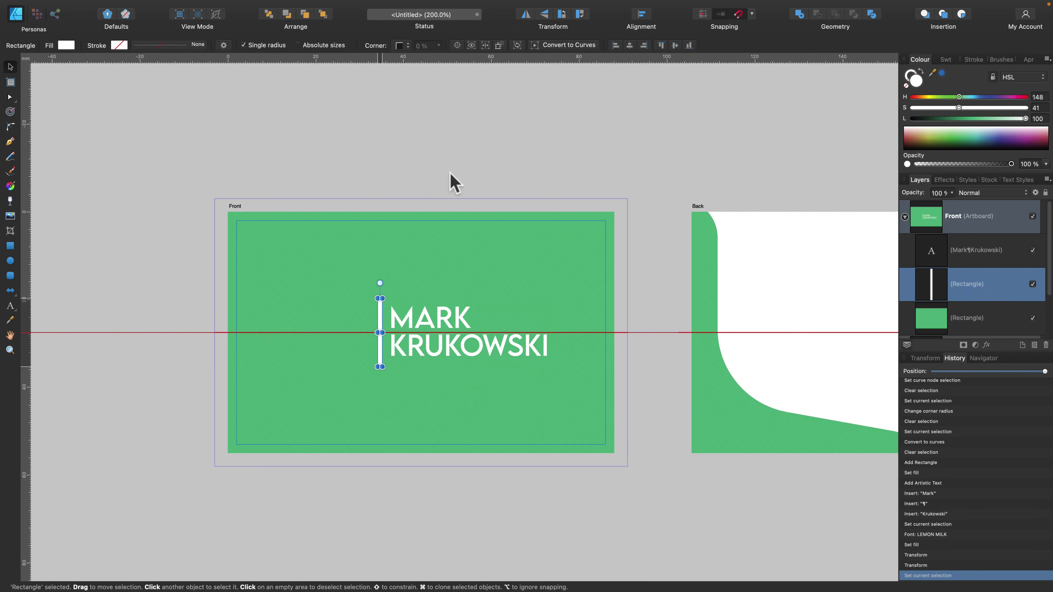
{"action": "left_click_drag", "start_coordinate": [454, 183], "coordinate": [454, 182]}
{"action": "left_click", "coordinate": [641, 15]}
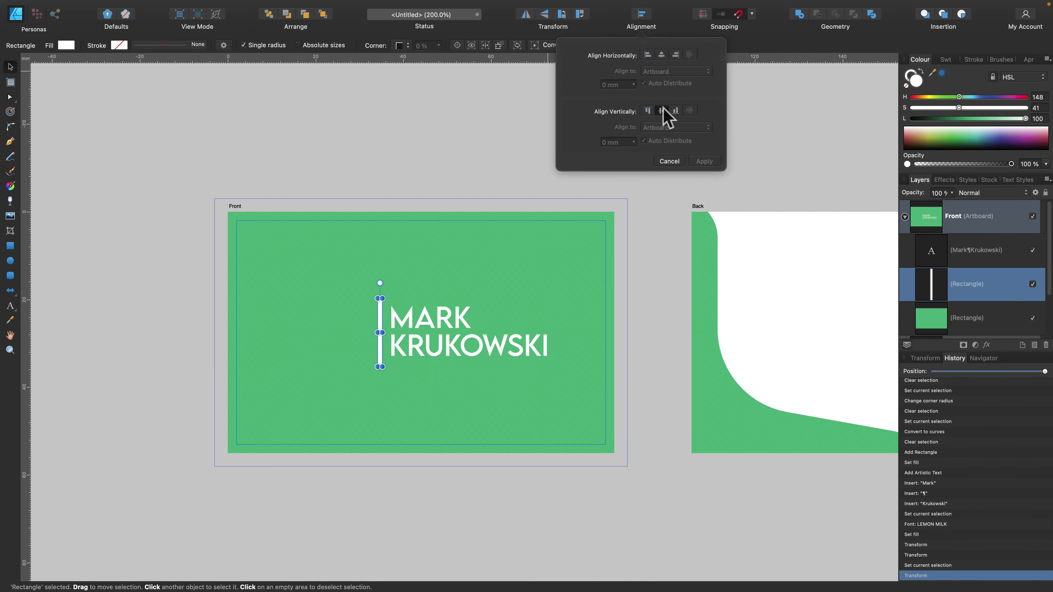
{"action": "left_click", "coordinate": [449, 146]}
{"action": "left_click", "coordinate": [456, 323]}
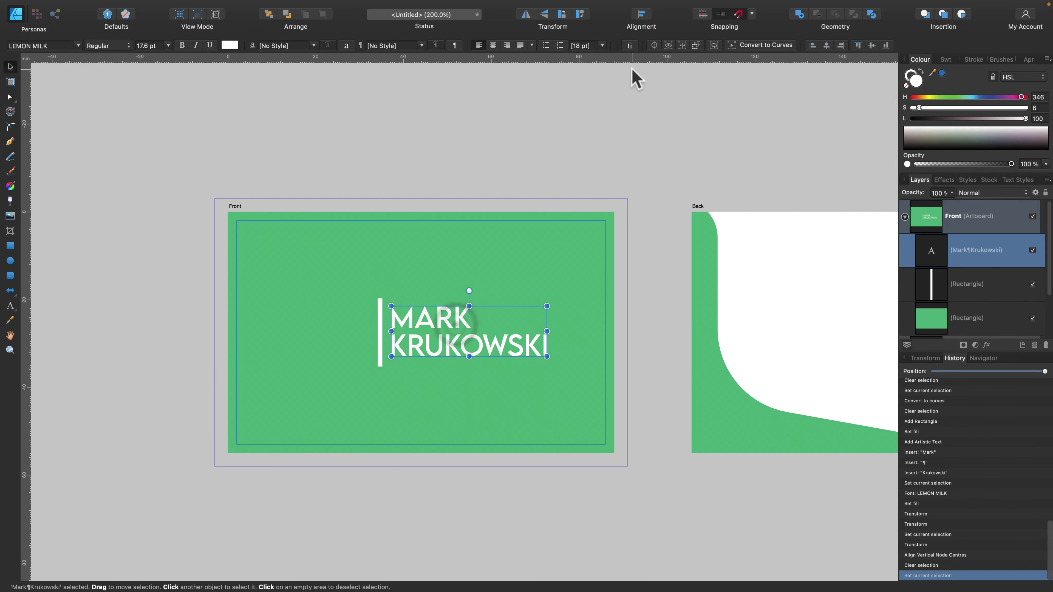
{"action": "left_click", "coordinate": [648, 13]}
{"action": "left_click", "coordinate": [665, 112]}
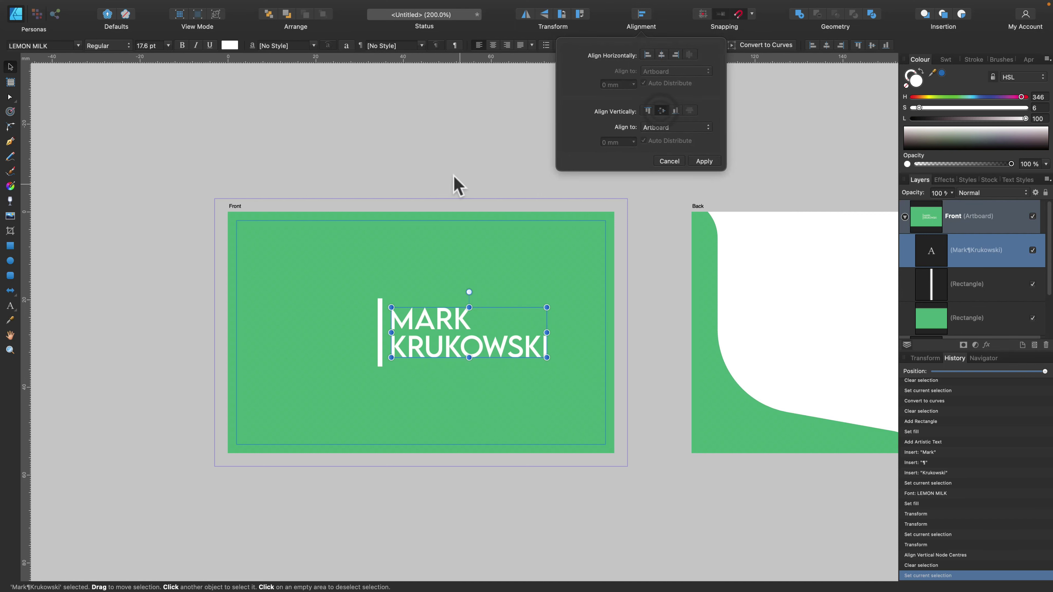
{"action": "left_click", "coordinate": [453, 172]}
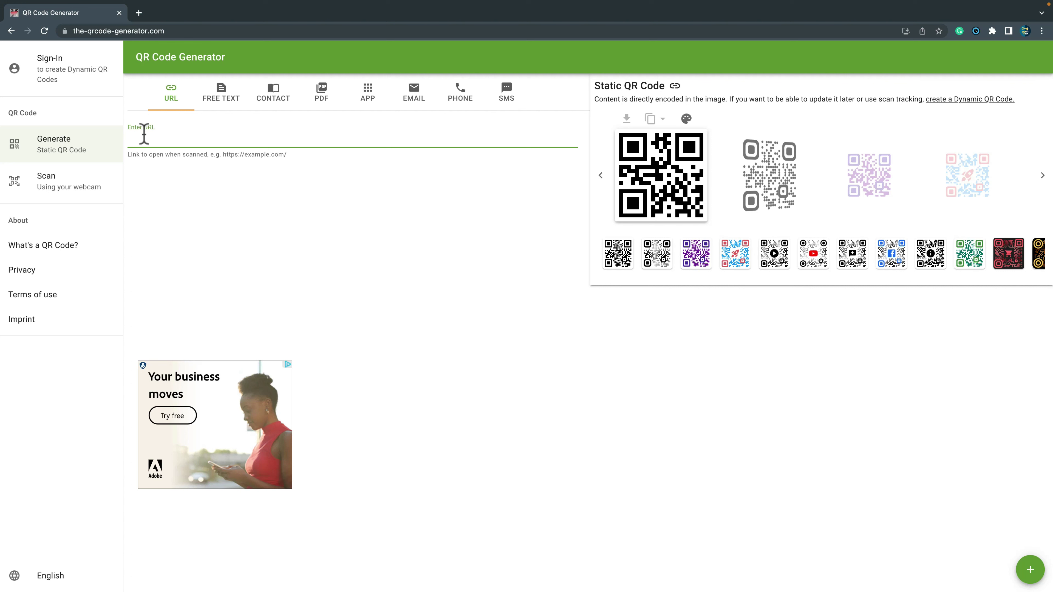
Step: Paste the YouTube channel URL, preview the YouTube-logo designs, then keep the plain QR design
{"action": "type", "text": "https://www.youtube.com/c/krumark"}
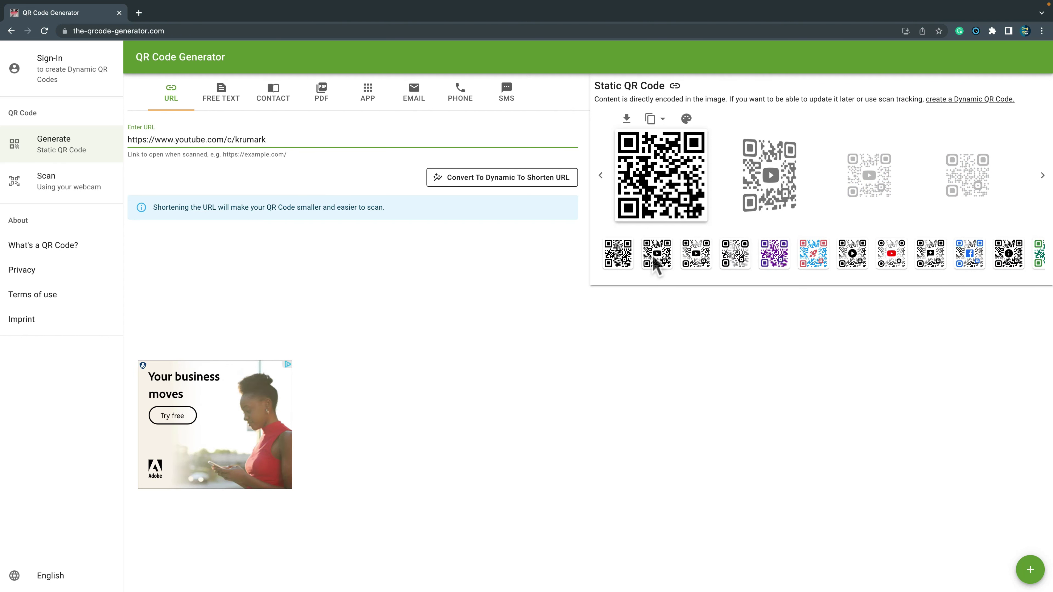
{"action": "left_click", "coordinate": [662, 264]}
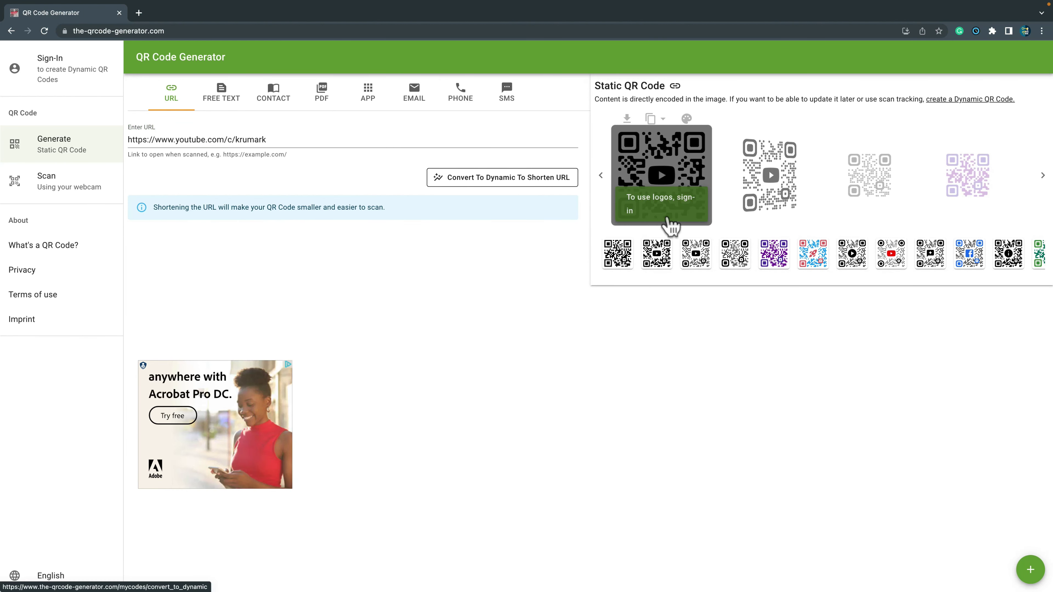
{"action": "left_click", "coordinate": [704, 260]}
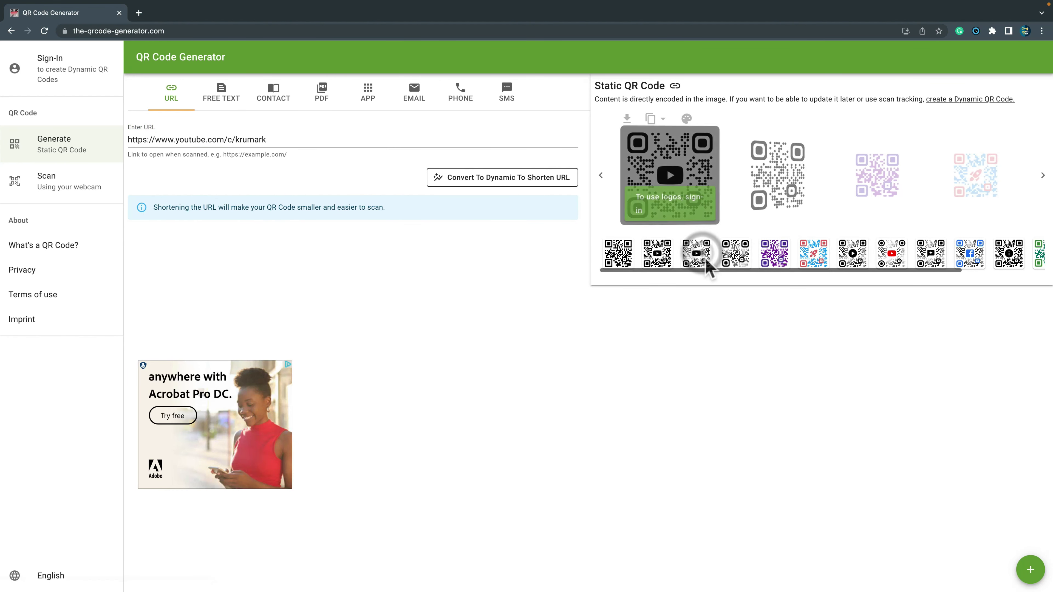
{"action": "left_click", "coordinate": [619, 259]}
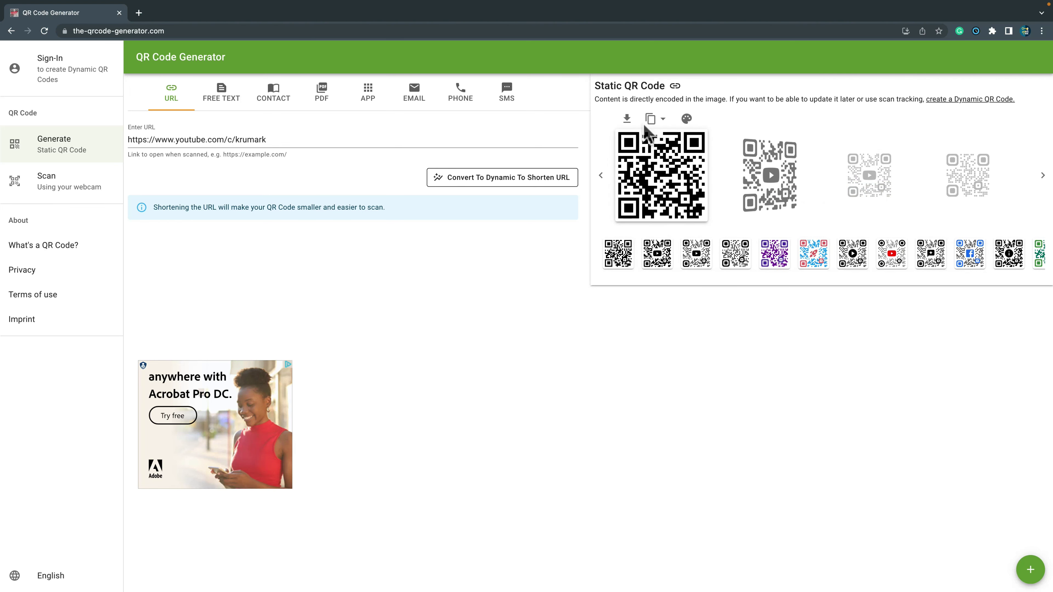